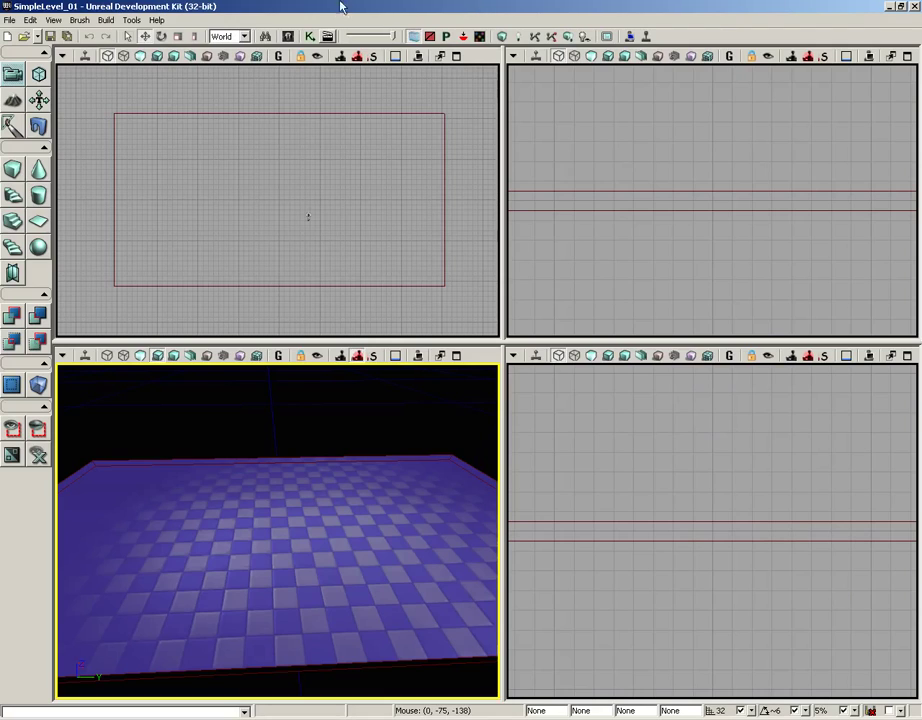
Step: Pan the Top view to frame the floor outline and orbit the Perspective camera above the floor
mouse_move(416, 185)
left_mouse_down()
mouse_move(391, 185)
mouse_move(415, 152)
mouse_move(344, 173)
mouse_move(377, 115)
left_mouse_up()
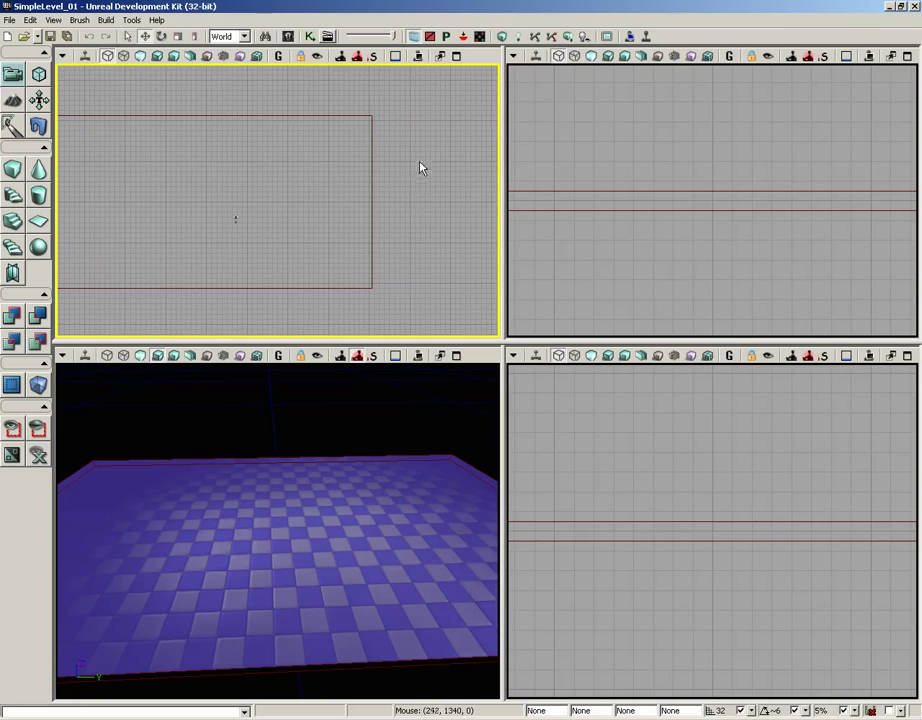
left_click_drag(284, 230, 346, 233)
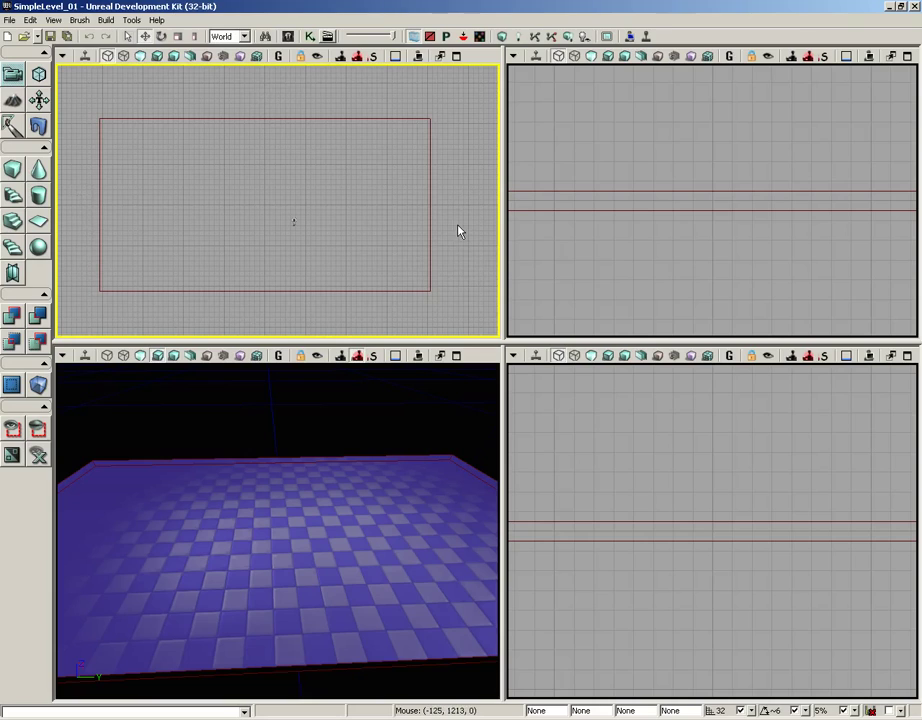
left_click_drag(459, 230, 335, 175)
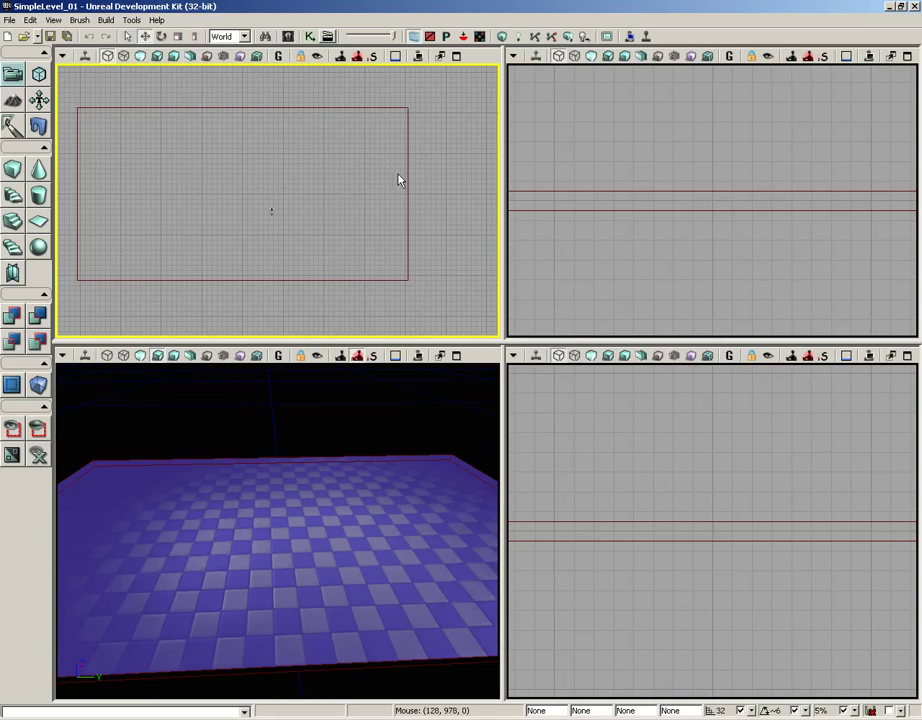
right_click_drag(329, 405, 315, 444)
right_click_drag(253, 436, 224, 436)
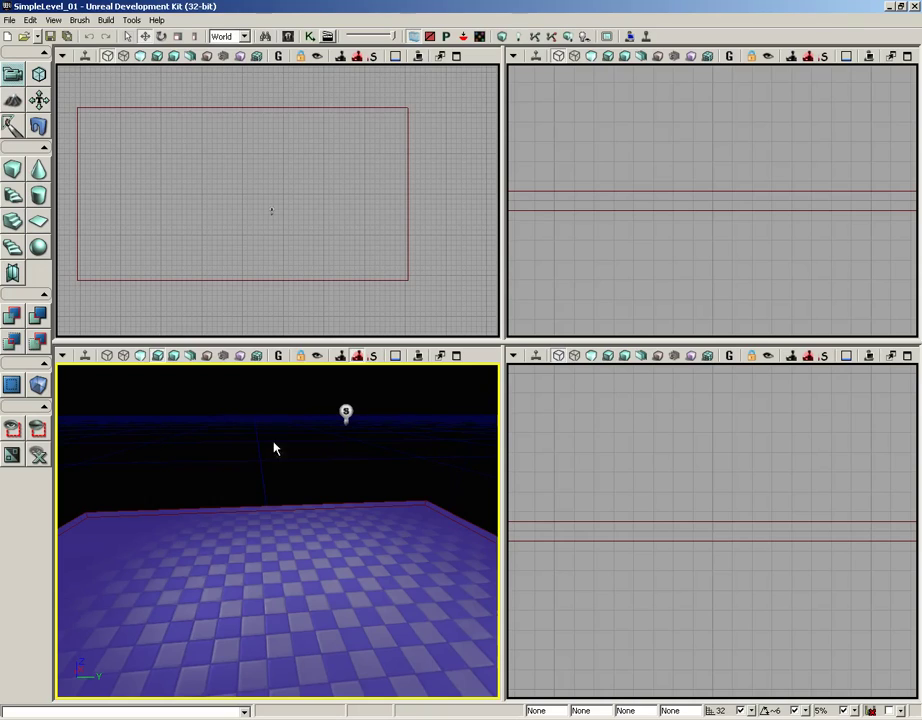
Step: Select the point light hovering above the floor
left_click(345, 412)
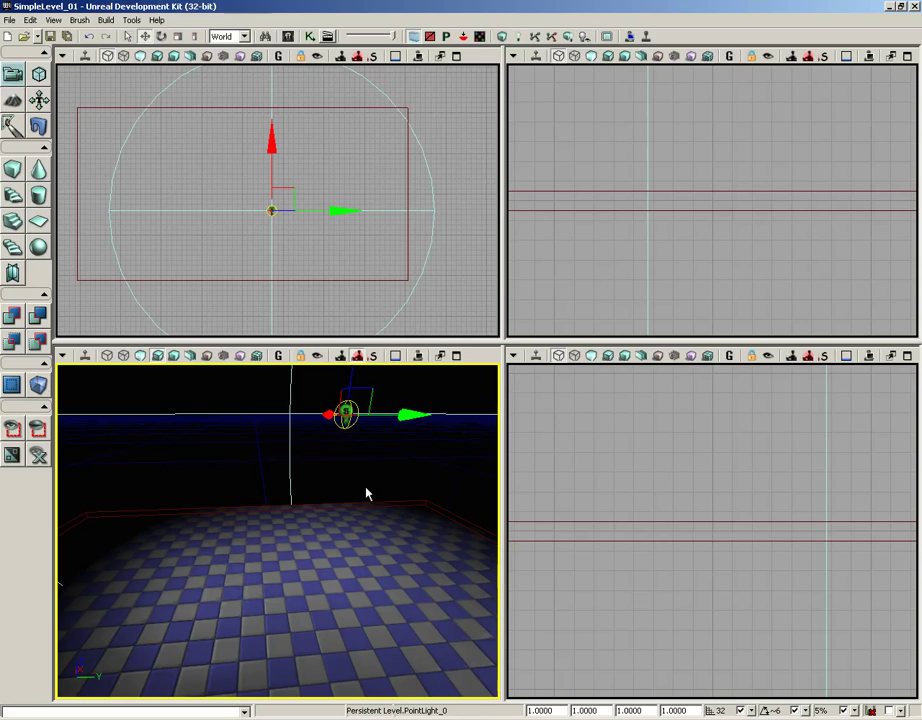
scroll(342, 243, "down", 2)
scroll(342, 243, "down", 1)
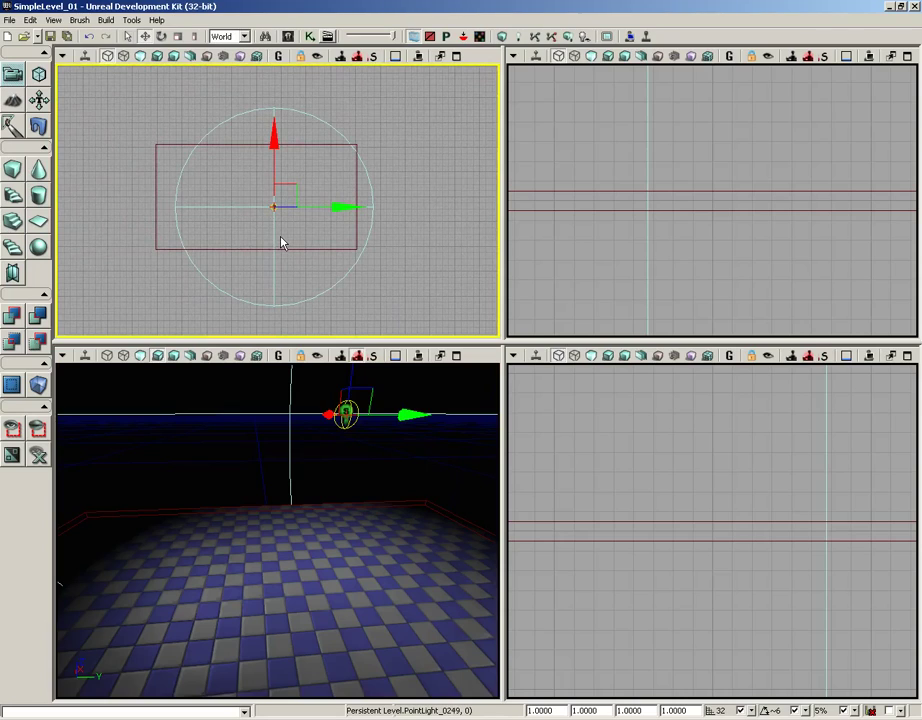
Step: Set PointLight_0's PointLightComponent Radius to 1600 and close its properties window
key("F4")
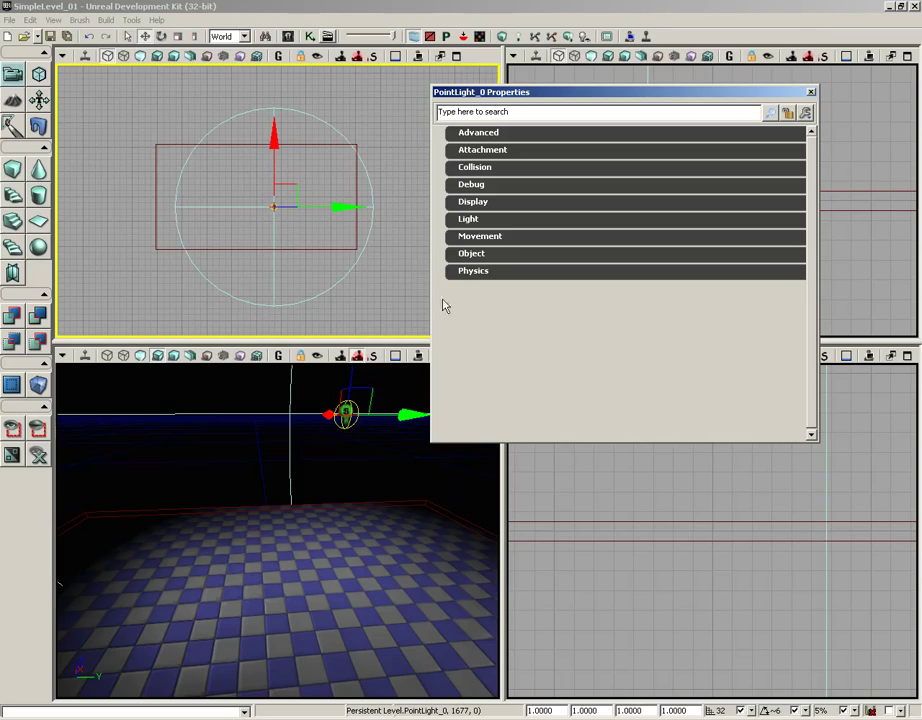
left_click(468, 219)
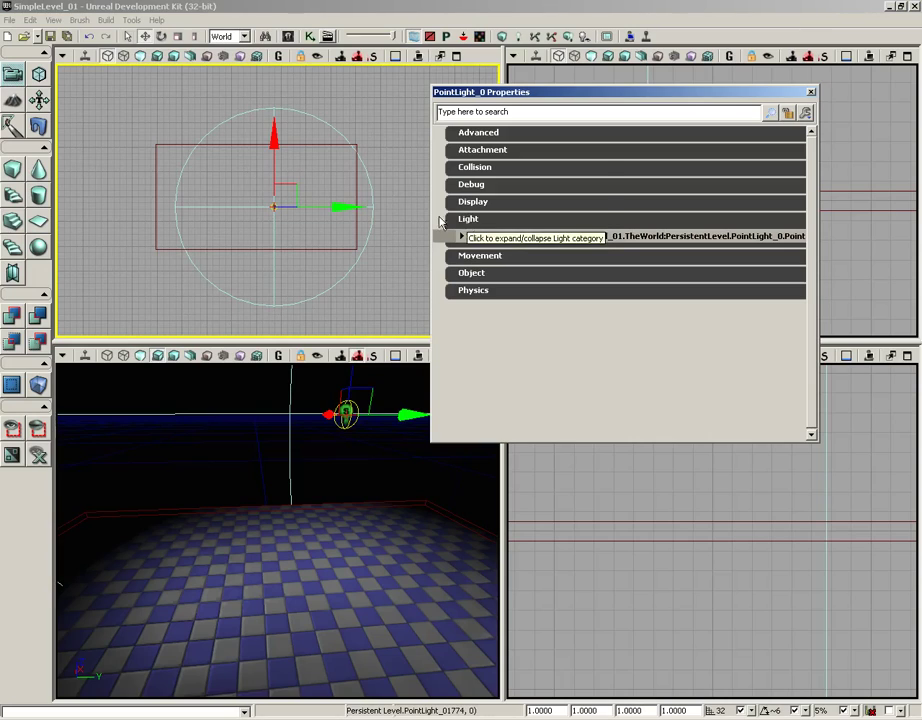
left_click(461, 237)
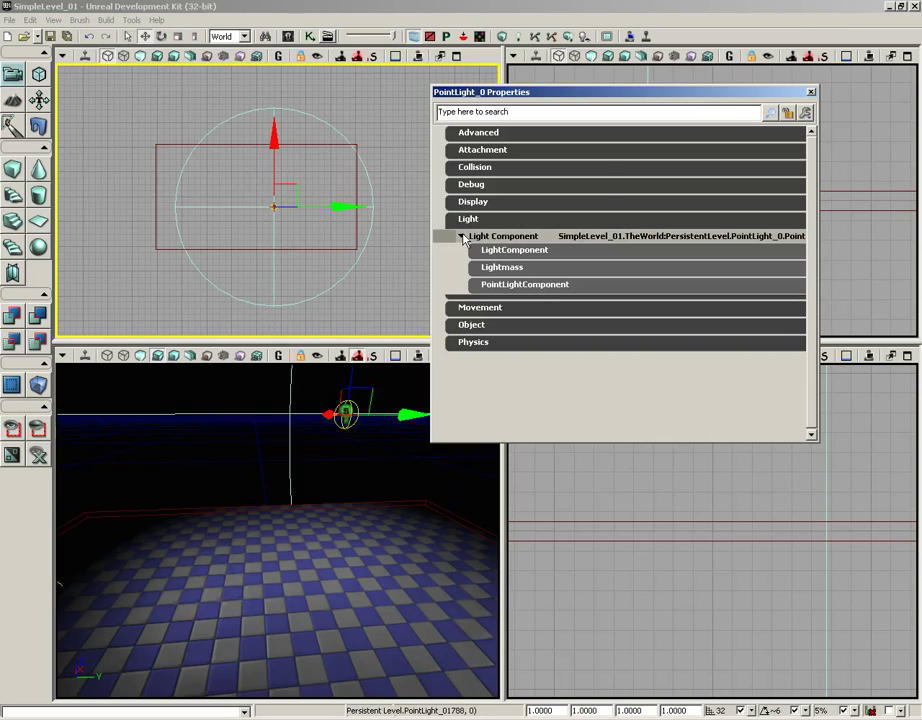
left_click(527, 286)
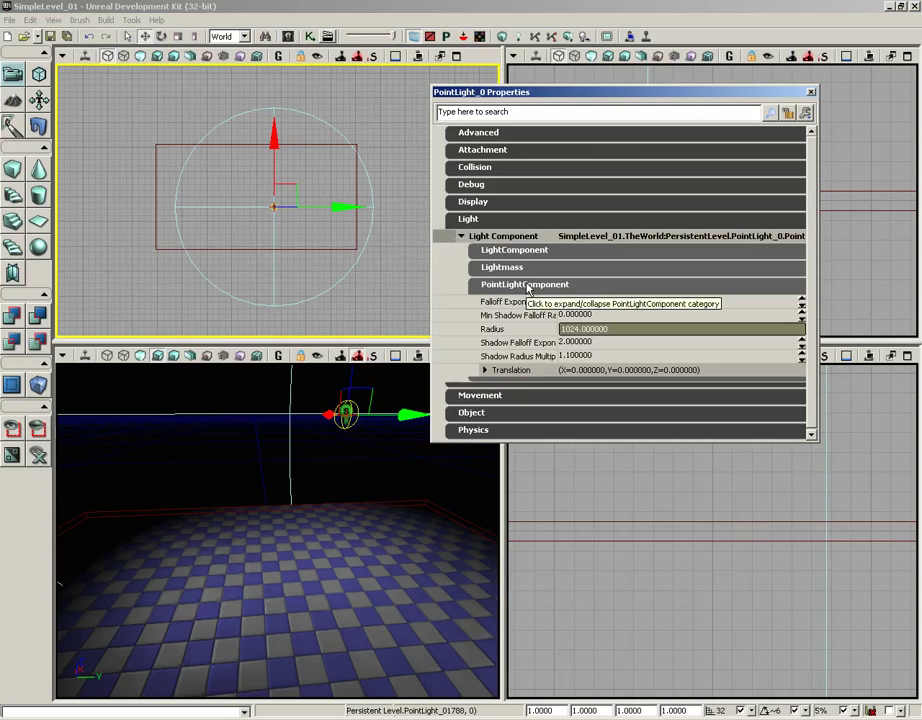
left_click(588, 330)
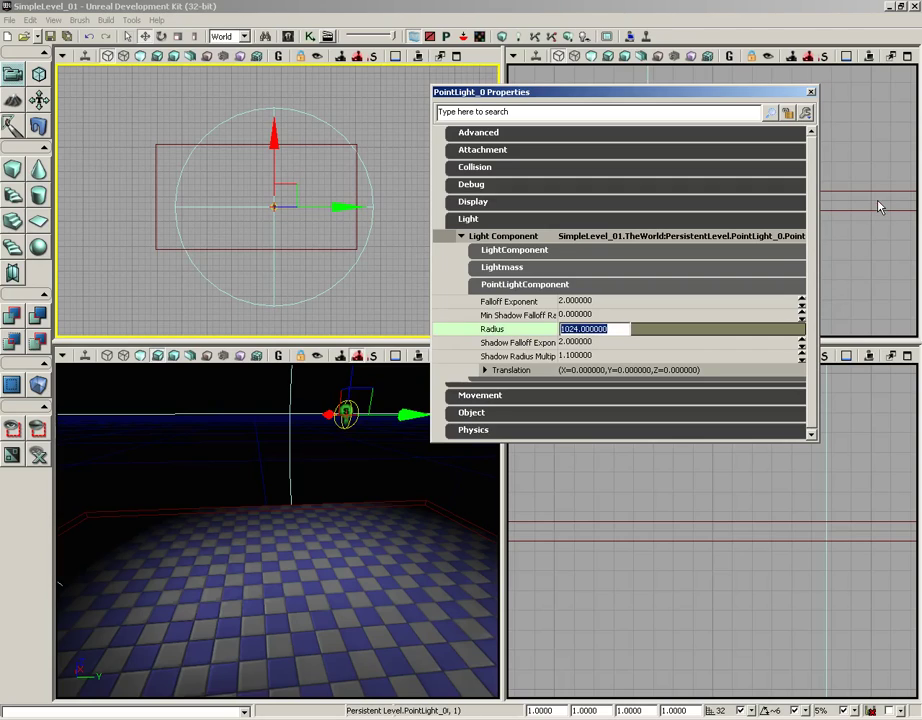
type("1600")
key("Return")
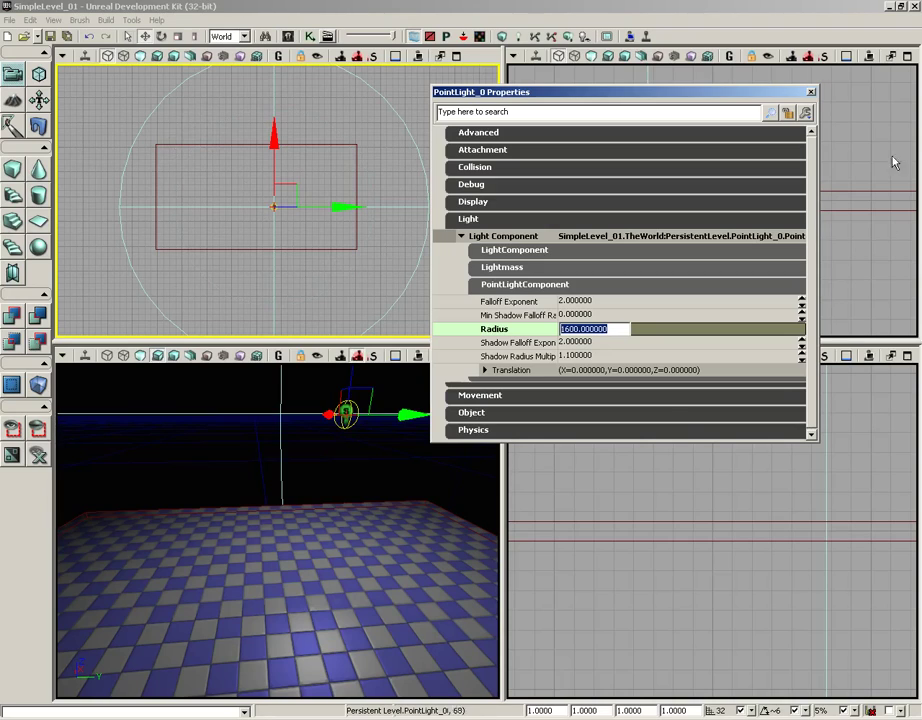
left_click(811, 93)
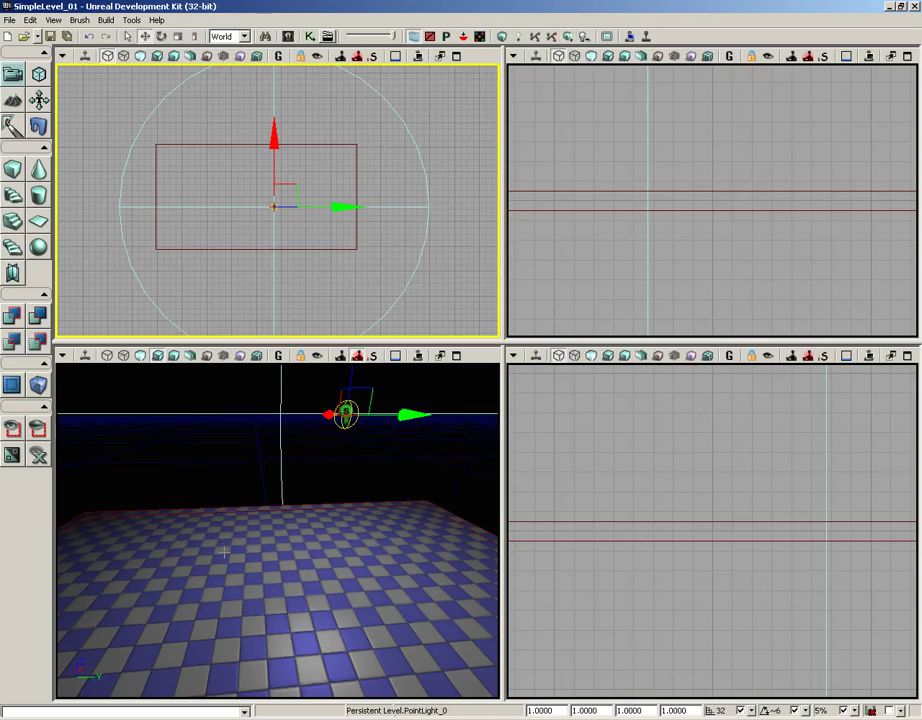
Step: Select the builder brush, drag it left along X, then undo to restore its position
left_click(357, 157)
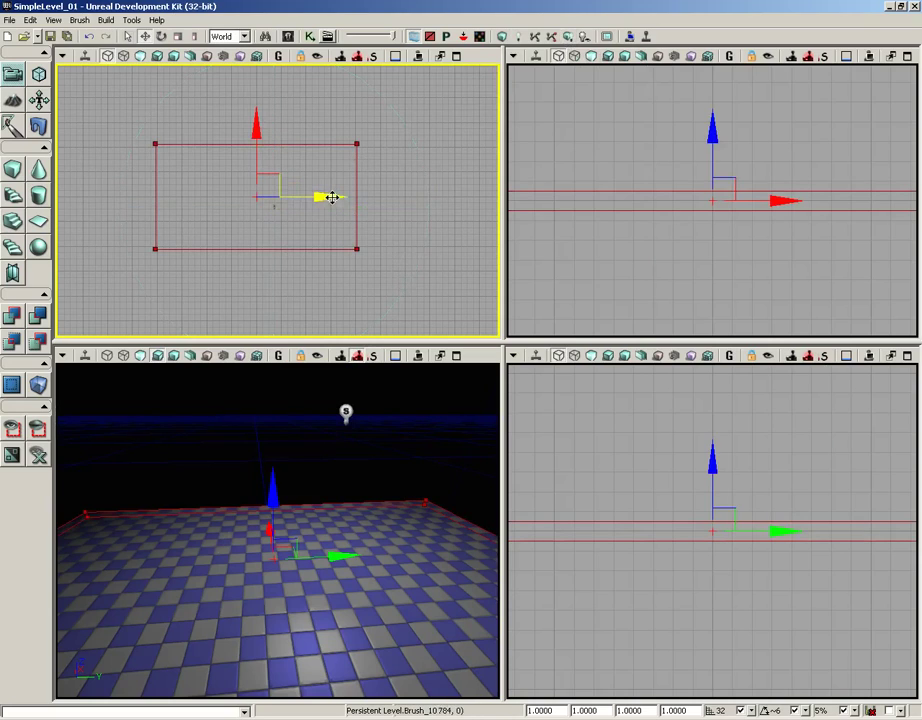
mouse_move(332, 197)
left_mouse_down()
mouse_move(56, 191)
mouse_move(274, 232)
mouse_move(278, 243)
mouse_move(56, 248)
left_mouse_up()
key("ctrl+z")
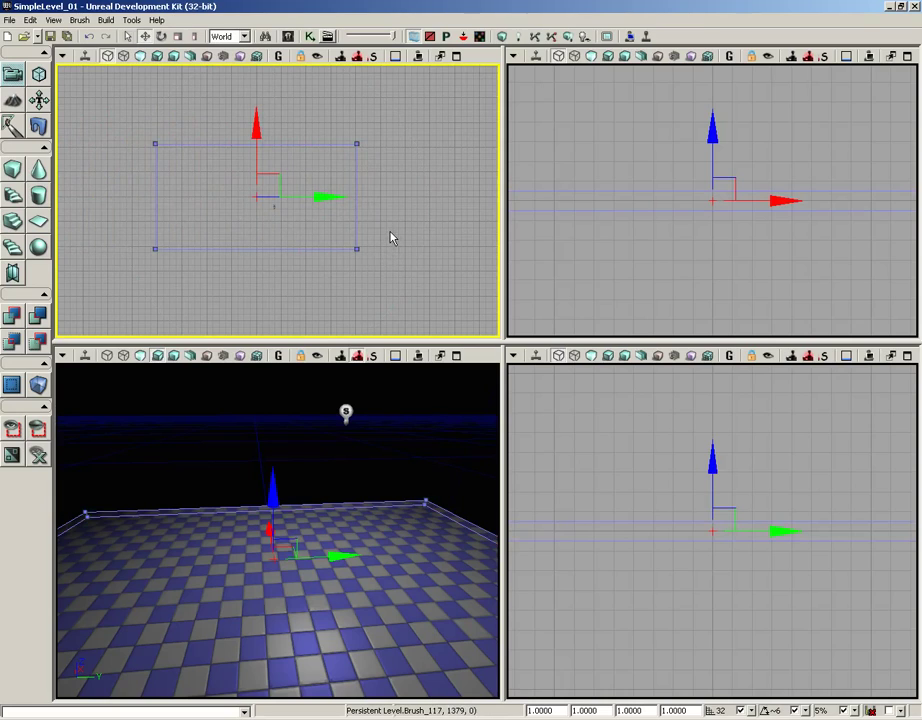
Step: Pan and zoom the Top view onto the builder brush's upper-right corner
left_click_drag(407, 189, 333, 185)
scroll(385, 191, "up", 3)
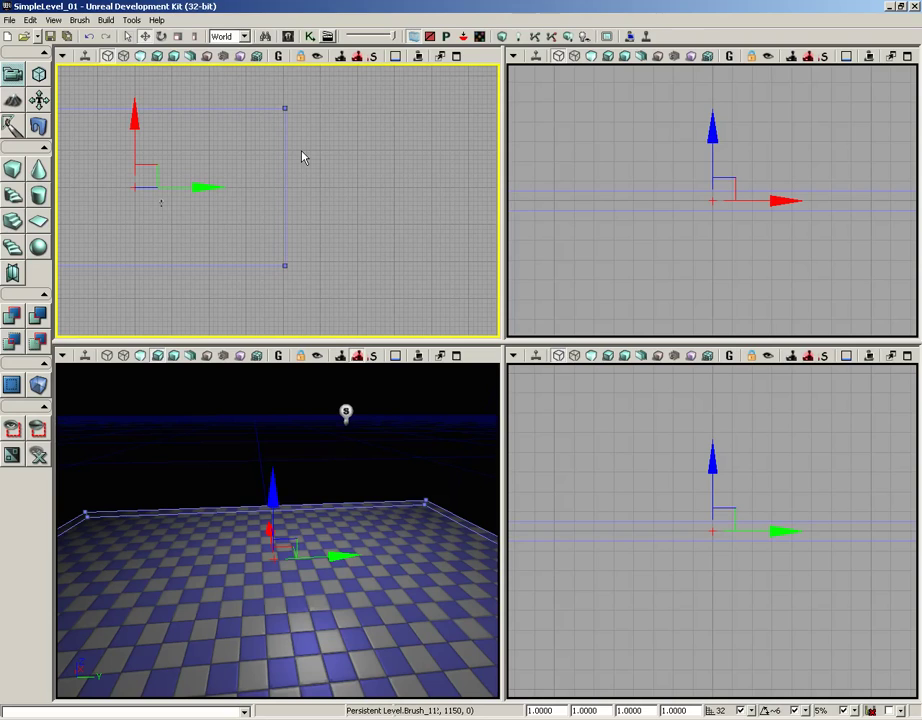
left_click_drag(327, 163, 327, 185)
scroll(327, 261, "up", 2)
left_click_drag(320, 245, 315, 273)
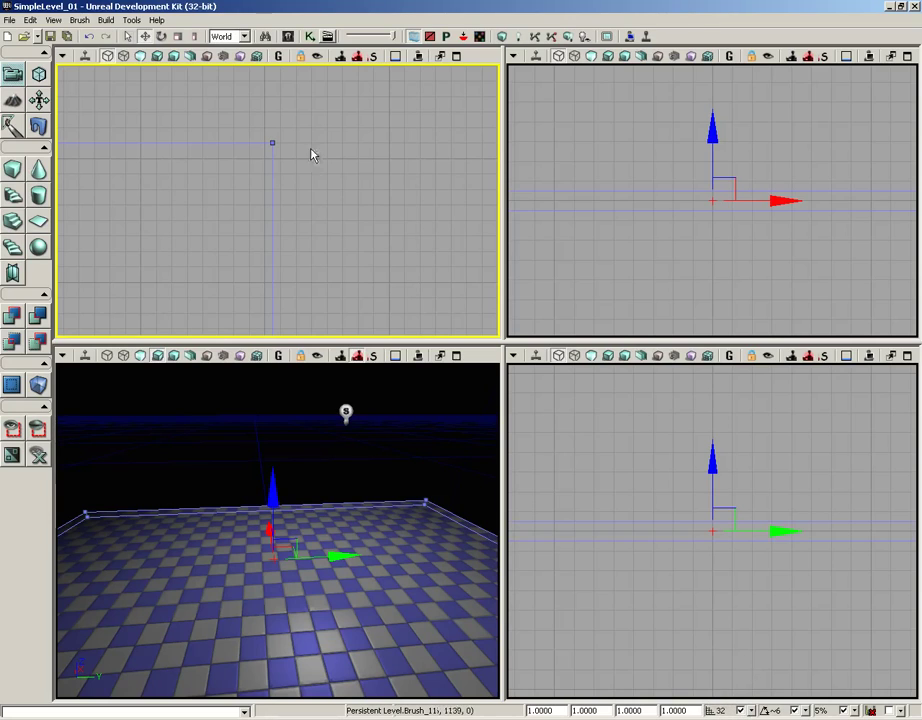
left_click(50, 20)
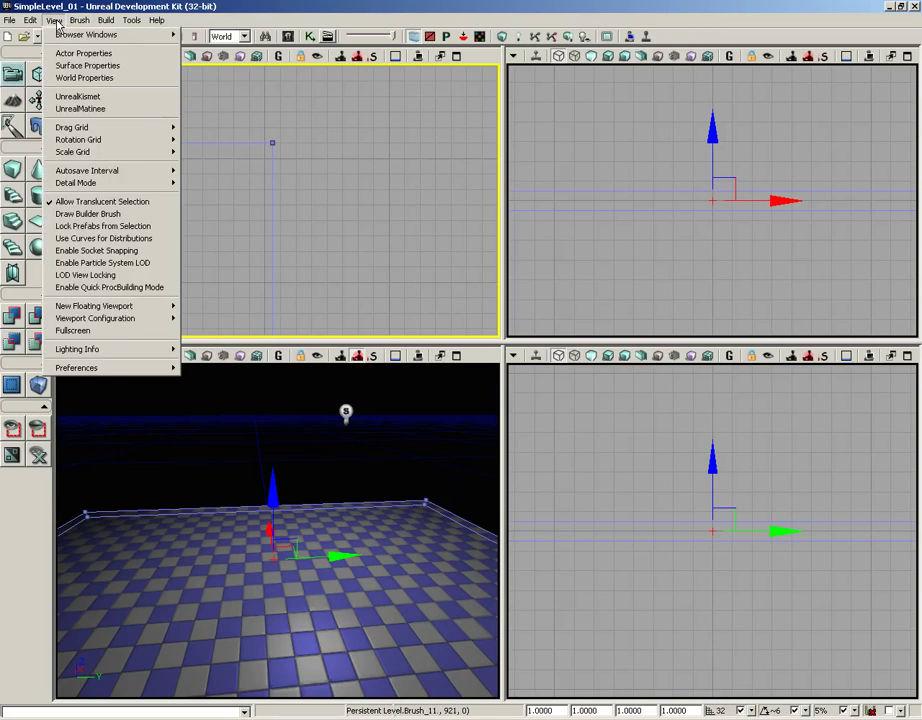
mouse_move(100, 128)
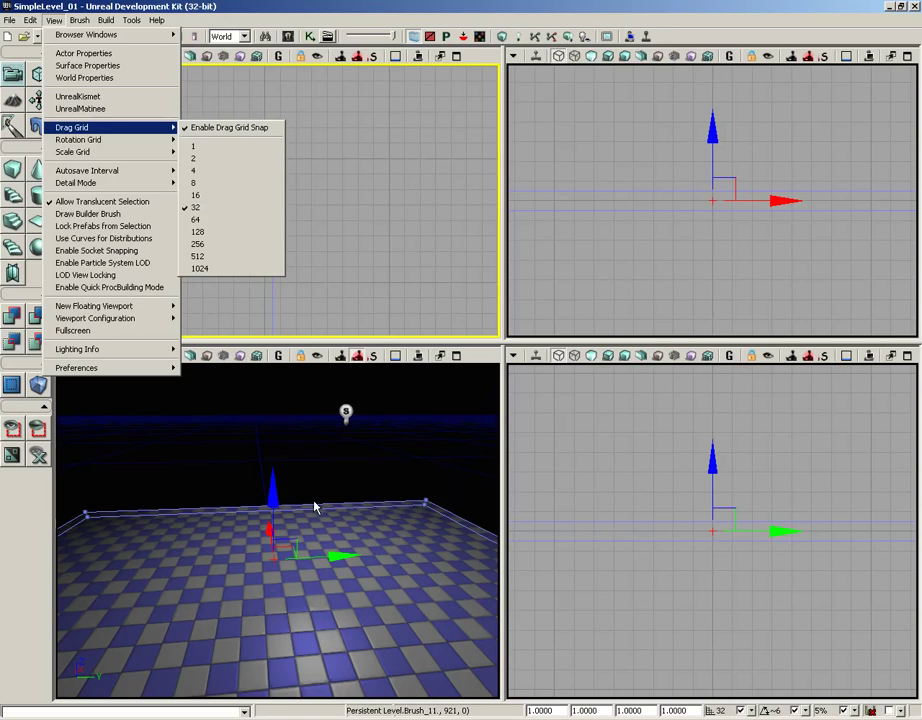
left_click(366, 504)
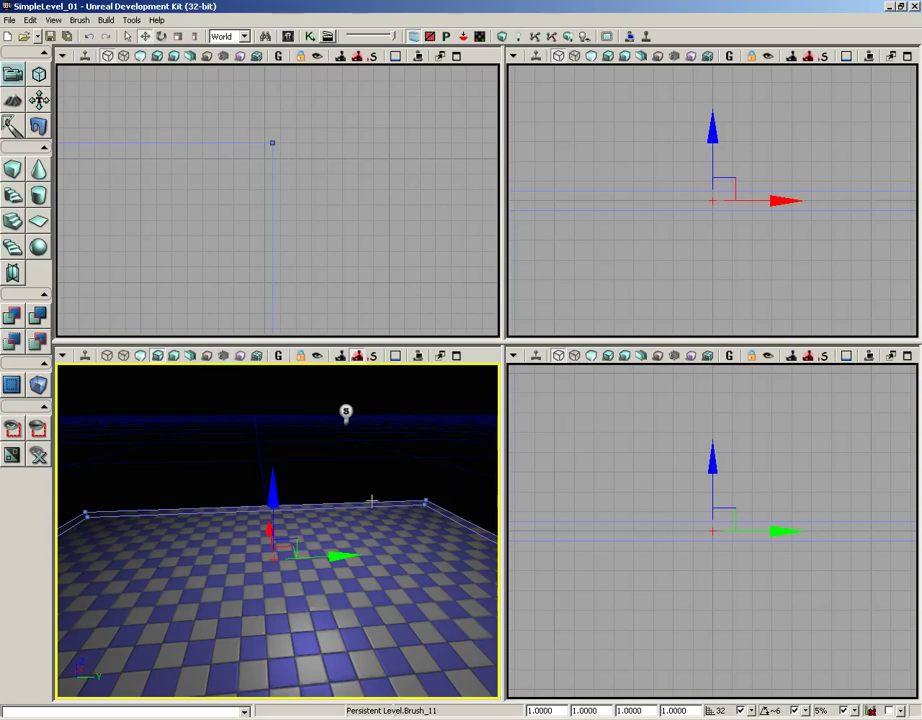
Step: Deselect the builder brush and zoom the Top view in on the slab corner
left_click(337, 212)
left_click_drag(337, 212, 378, 209)
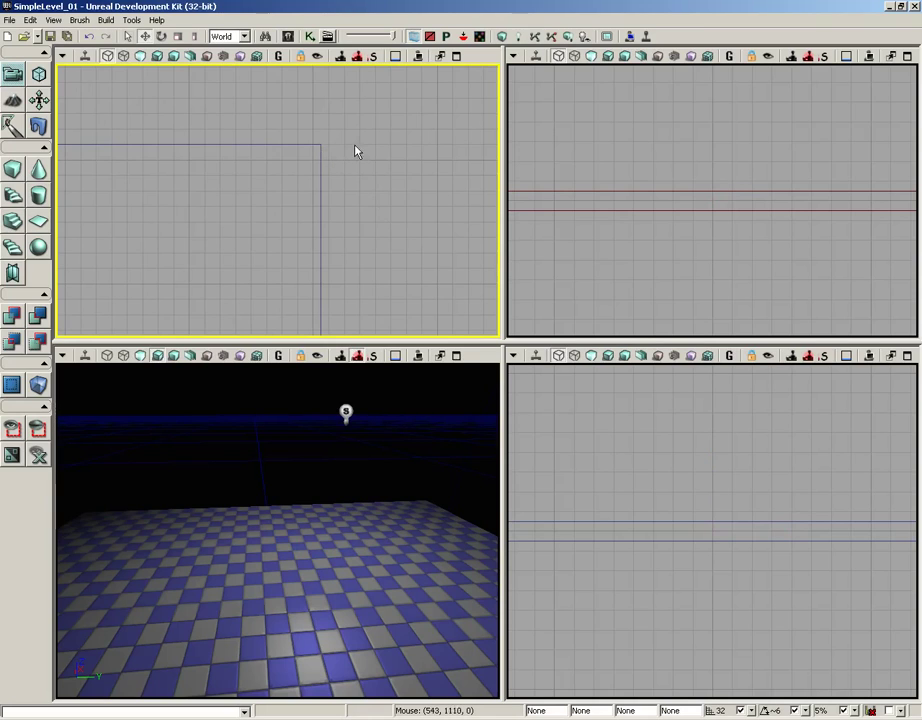
left_click_drag(377, 148, 323, 184)
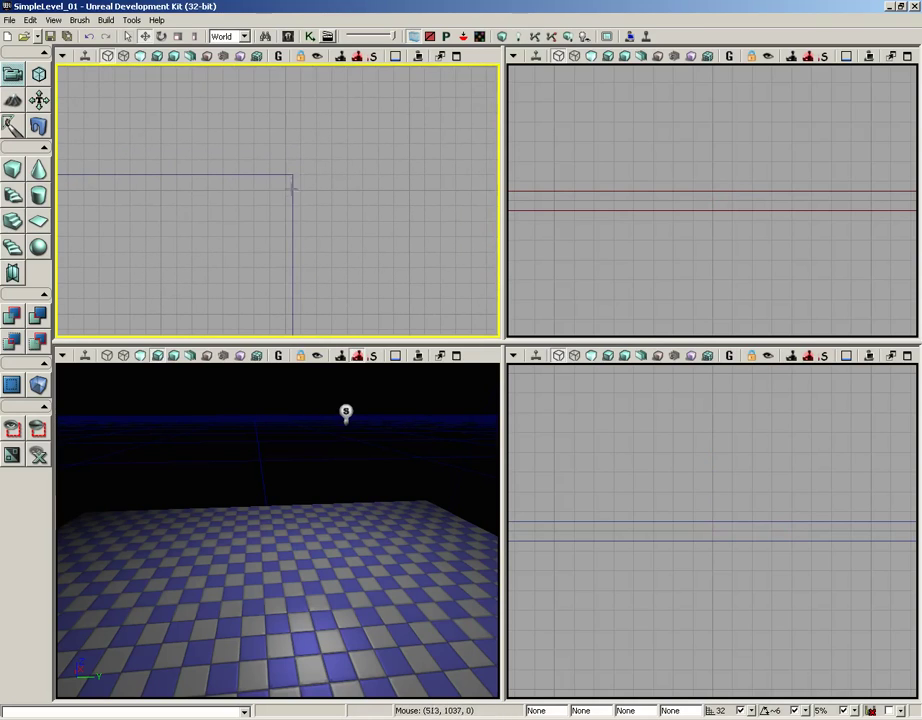
scroll(340, 180, "up", 2)
scroll(338, 206, "up", 3)
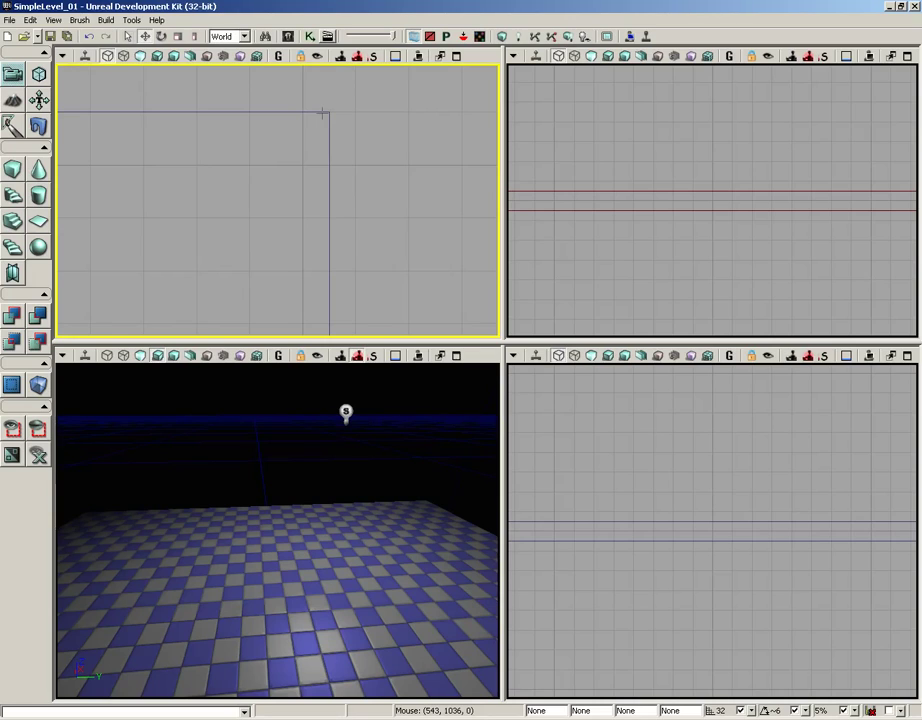
left_click_drag(334, 133, 346, 202)
mouse_move(298, 154)
left_mouse_down()
mouse_move(351, 181)
mouse_move(351, 194)
left_mouse_up()
scroll(350, 187, "down", 3)
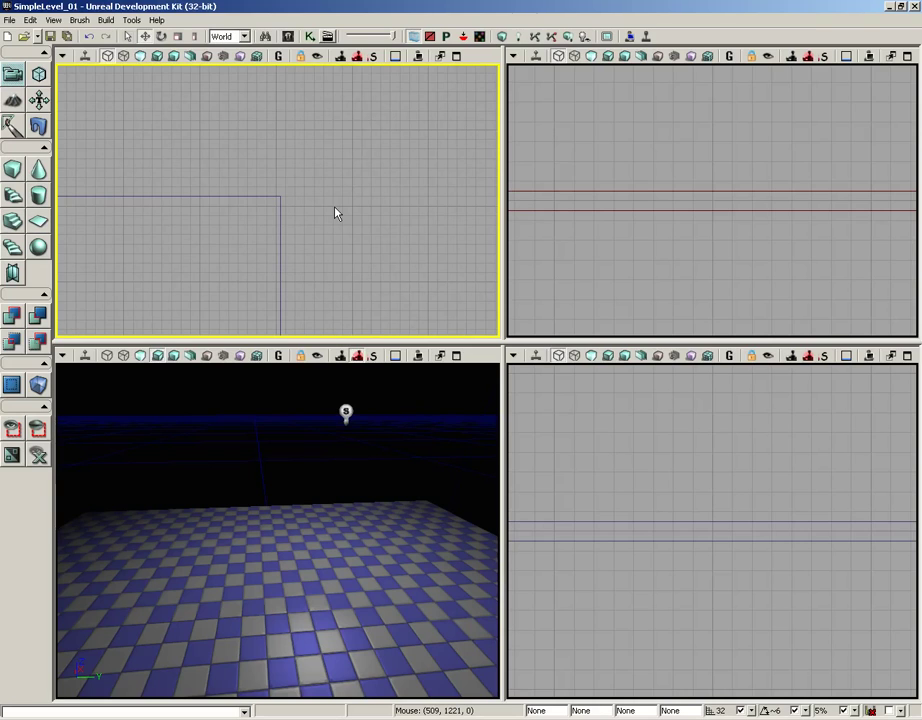
left_click_drag(315, 200, 308, 314)
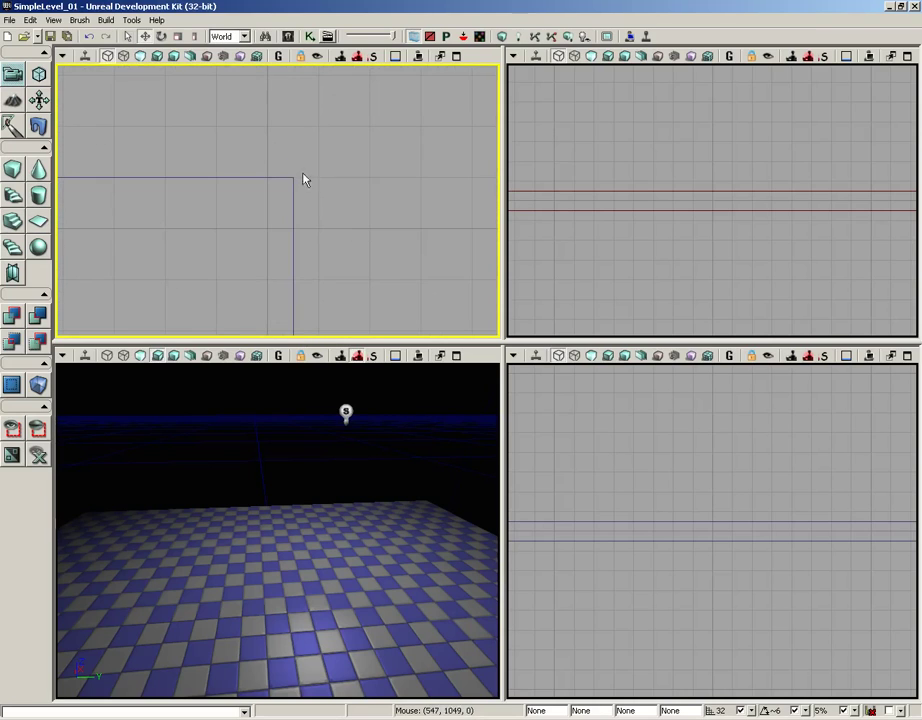
Step: Select then deselect the floor slab brush and zoom out to show its full rectangle
left_click(292, 185)
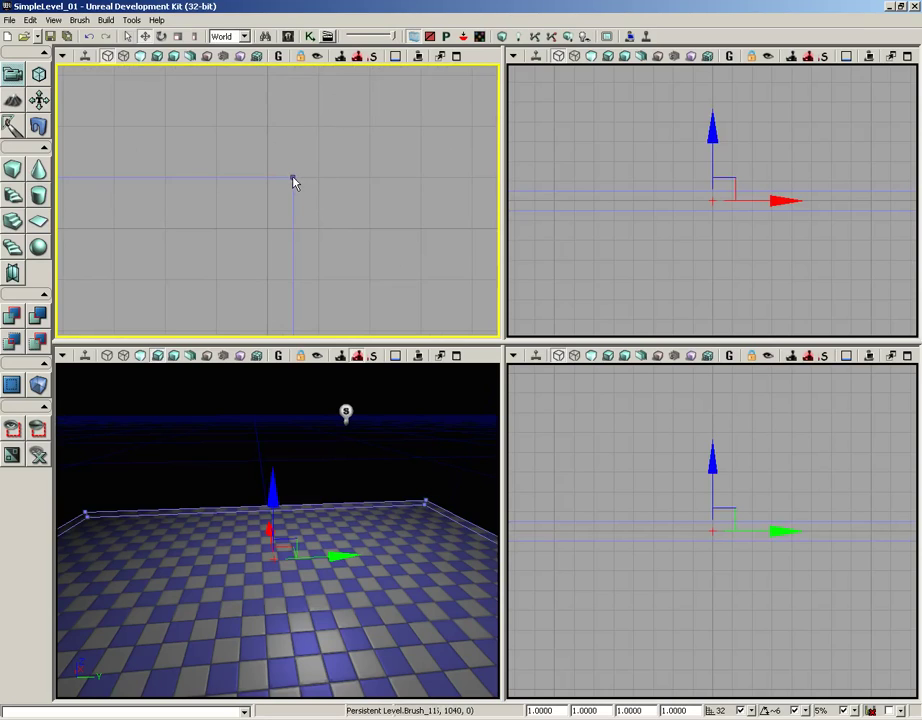
left_click(362, 214)
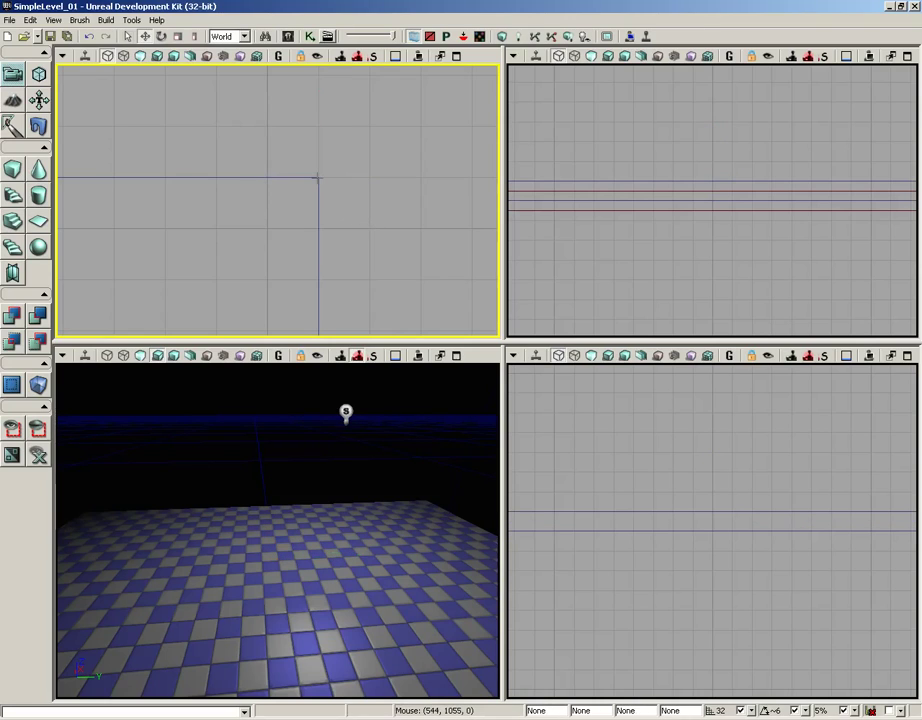
scroll(360, 192, "down", 2)
scroll(327, 95, "down", 2)
scroll(375, 220, "up", 2)
scroll(363, 153, "down", 2)
mouse_move(375, 206)
left_mouse_down()
mouse_move(436, 142)
mouse_move(499, 161)
mouse_move(463, 185)
mouse_move(389, 173)
left_mouse_up()
scroll(436, 142, "down", 1)
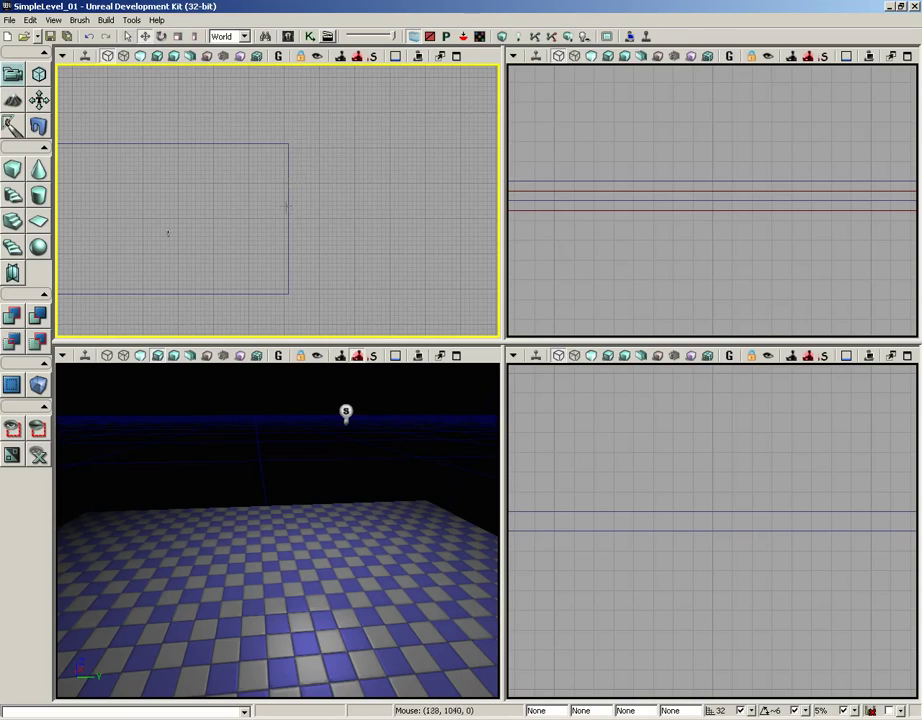
Step: Recentre the slab outline in the Top view and select the floor slab brush
left_click_drag(300, 185, 415, 201)
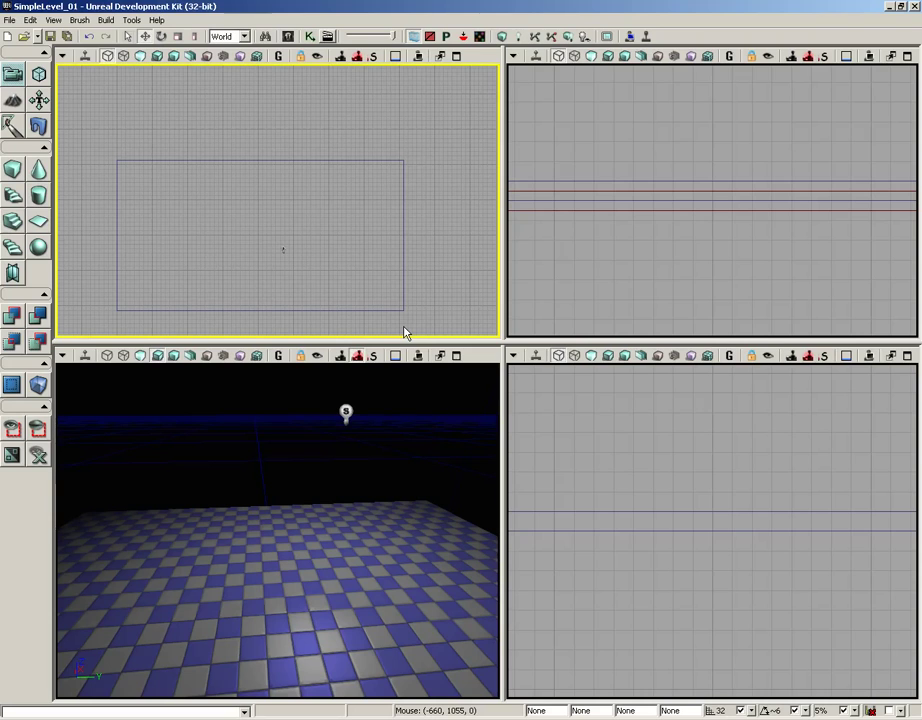
mouse_move(405, 332)
left_mouse_down()
mouse_move(377, 202)
mouse_move(255, 202)
mouse_move(268, 195)
left_mouse_up()
left_click_drag(310, 495, 480, 380)
left_click(270, 316)
Step: Switch the Perspective view to Unlit and fly the camera close to the slab edge
mouse_move(230, 470)
left_mouse_down()
mouse_move(113, 500)
mouse_move(500, 492)
mouse_move(275, 489)
mouse_move(434, 479)
mouse_move(484, 465)
mouse_move(459, 403)
mouse_move(437, 383)
mouse_move(486, 469)
mouse_move(486, 504)
left_mouse_up()
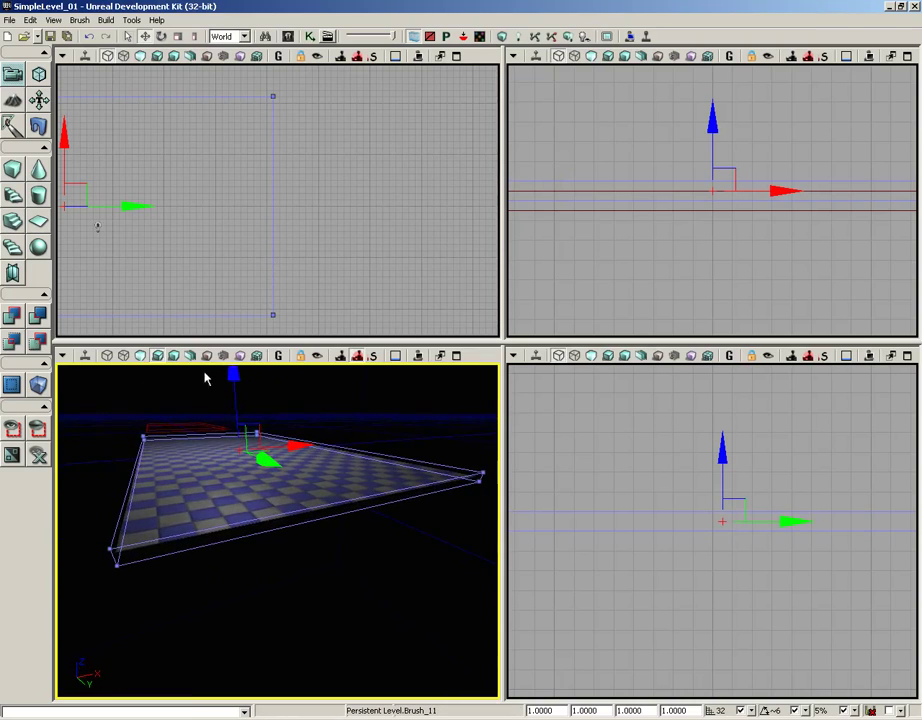
left_click(141, 357)
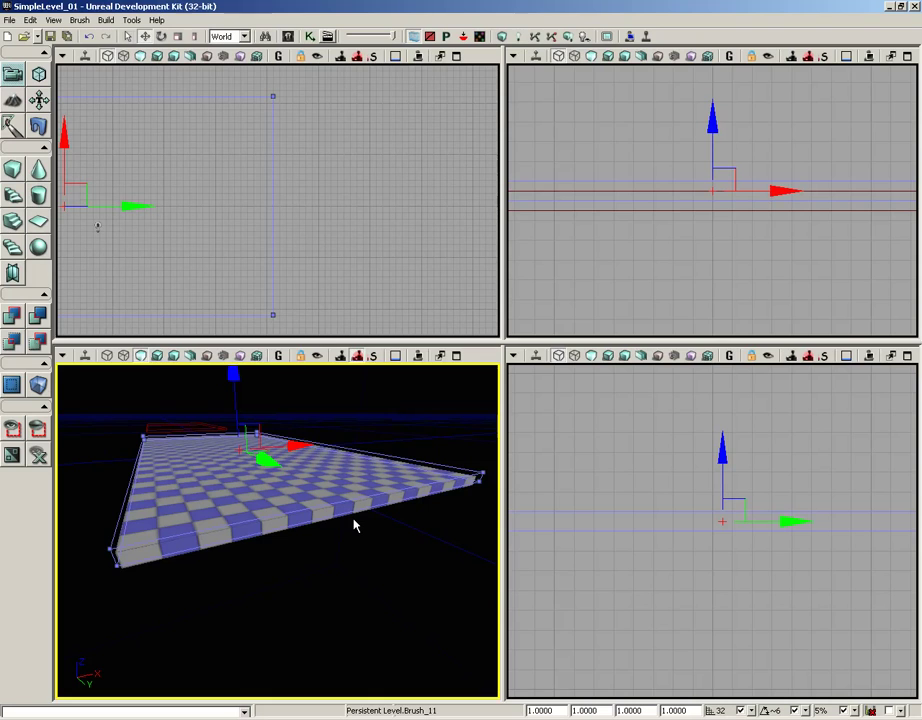
mouse_move(346, 535)
left_mouse_down()
mouse_move(438, 550)
mouse_move(258, 549)
mouse_move(257, 533)
mouse_move(237, 593)
mouse_move(261, 563)
mouse_move(230, 578)
mouse_move(232, 543)
mouse_move(366, 552)
left_mouse_up()
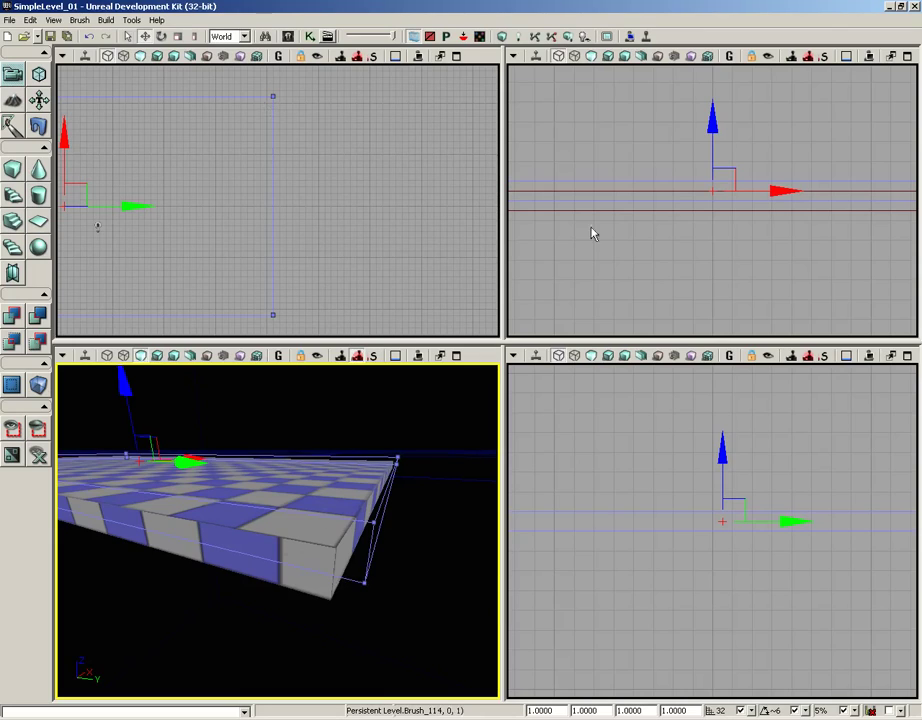
Step: Build geometry for the current level, dismiss Map Check, and view the Perspective as Brush Wireframe
left_click(504, 38)
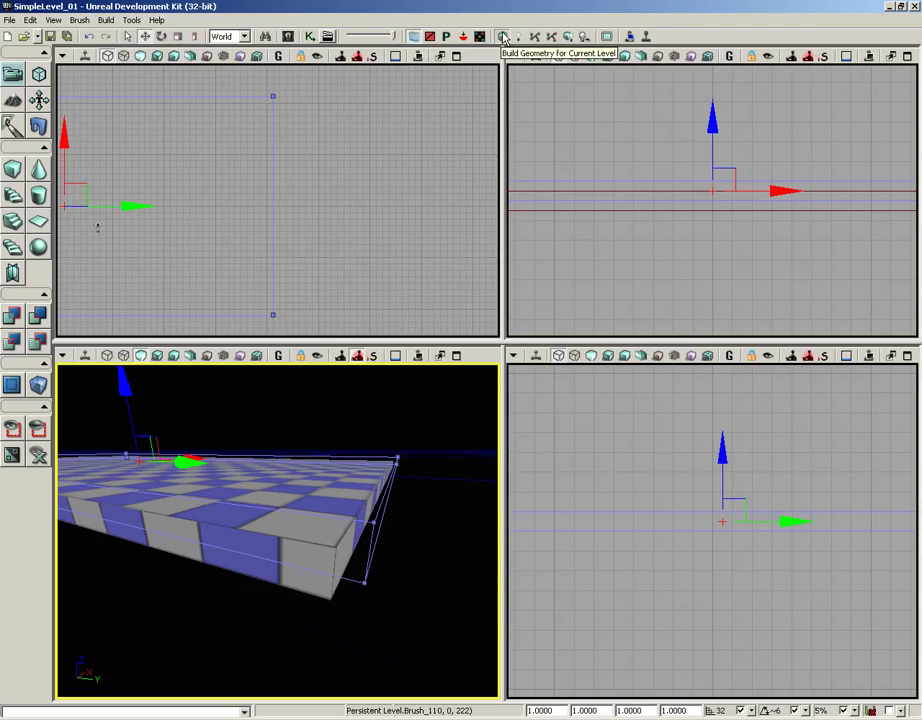
left_click(798, 311)
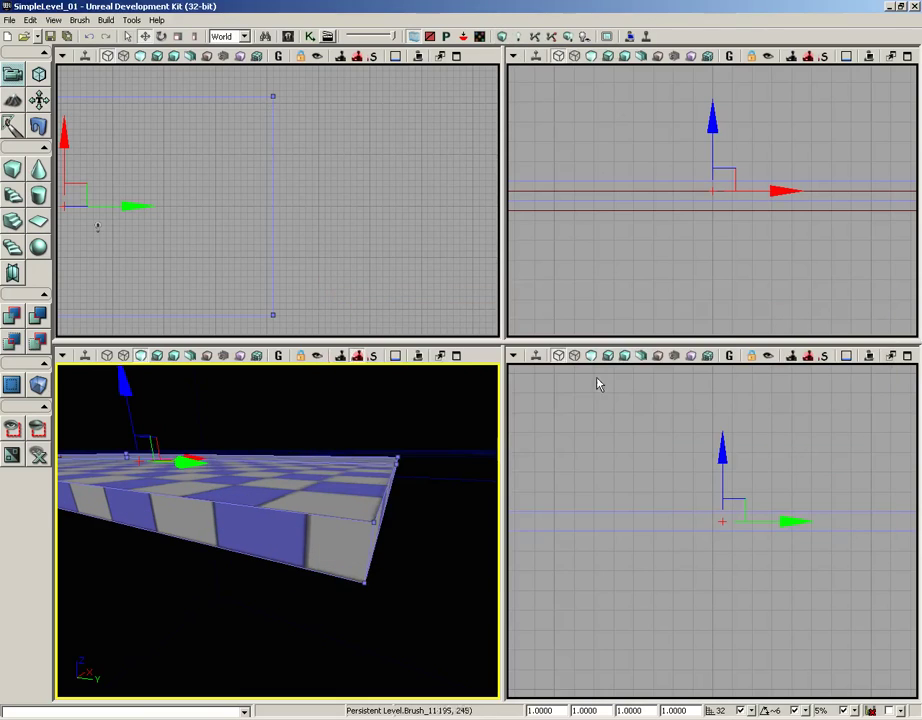
middle_click_drag(434, 488, 465, 438)
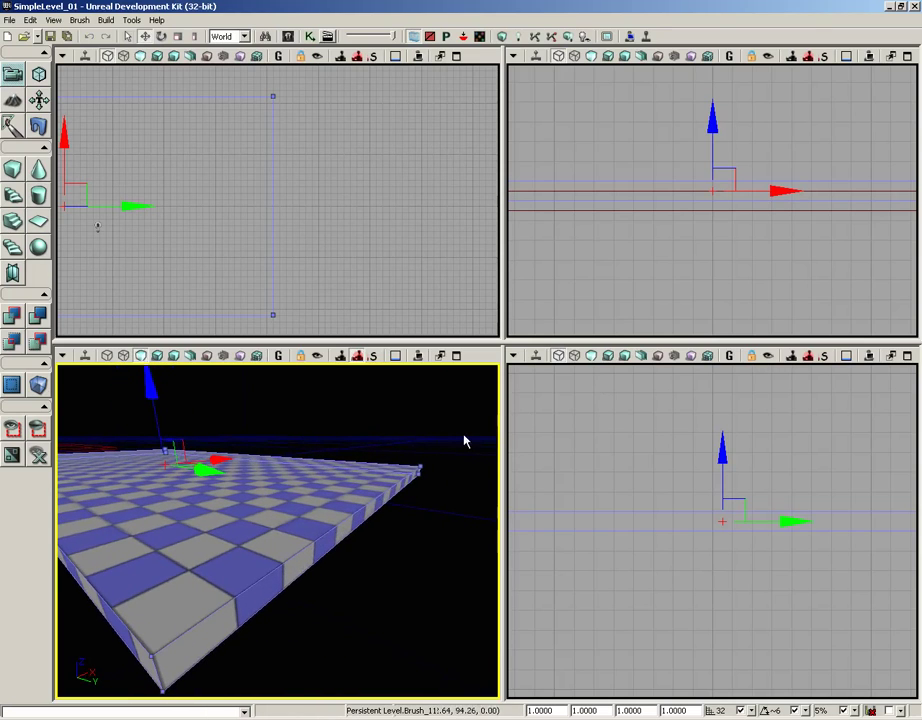
left_click(107, 356)
mouse_move(358, 443)
left_mouse_down()
mouse_move(332, 370)
mouse_move(325, 397)
mouse_move(360, 482)
mouse_move(333, 560)
left_mouse_up()
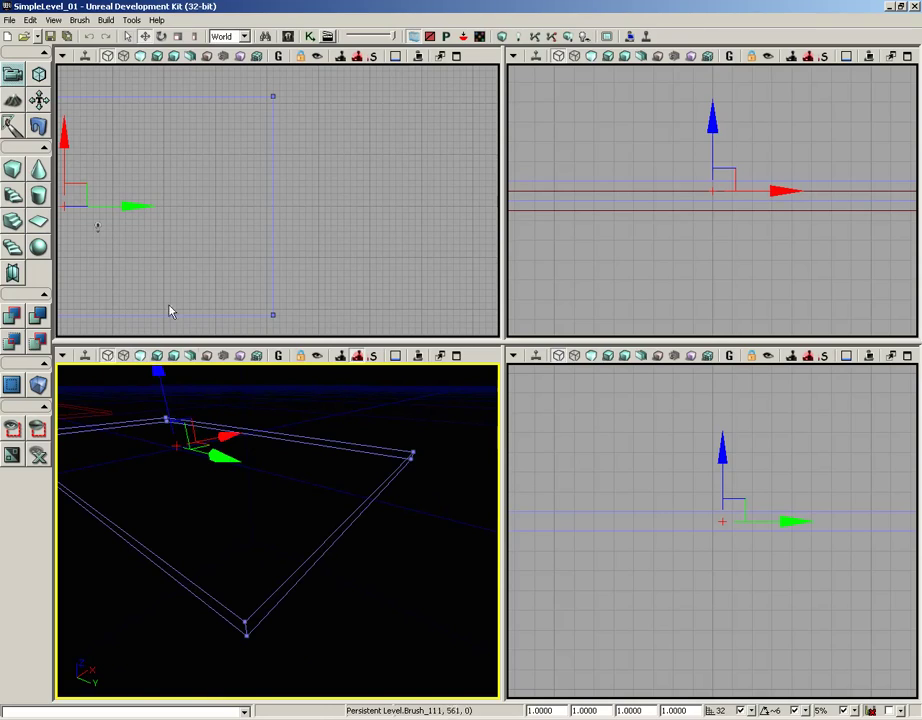
Step: Enter Geometry Mode and try selecting an edge, the top face and a corner vertex
left_click(39, 76)
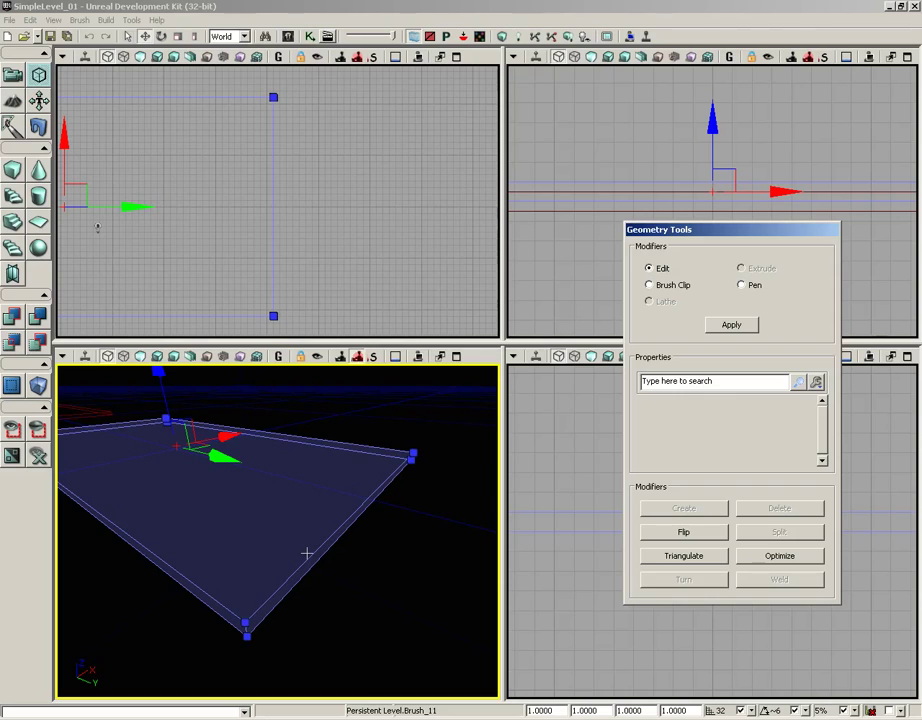
mouse_move(306, 553)
left_mouse_down()
mouse_move(360, 587)
mouse_move(329, 570)
mouse_move(401, 566)
mouse_move(411, 577)
mouse_move(400, 578)
left_mouse_up()
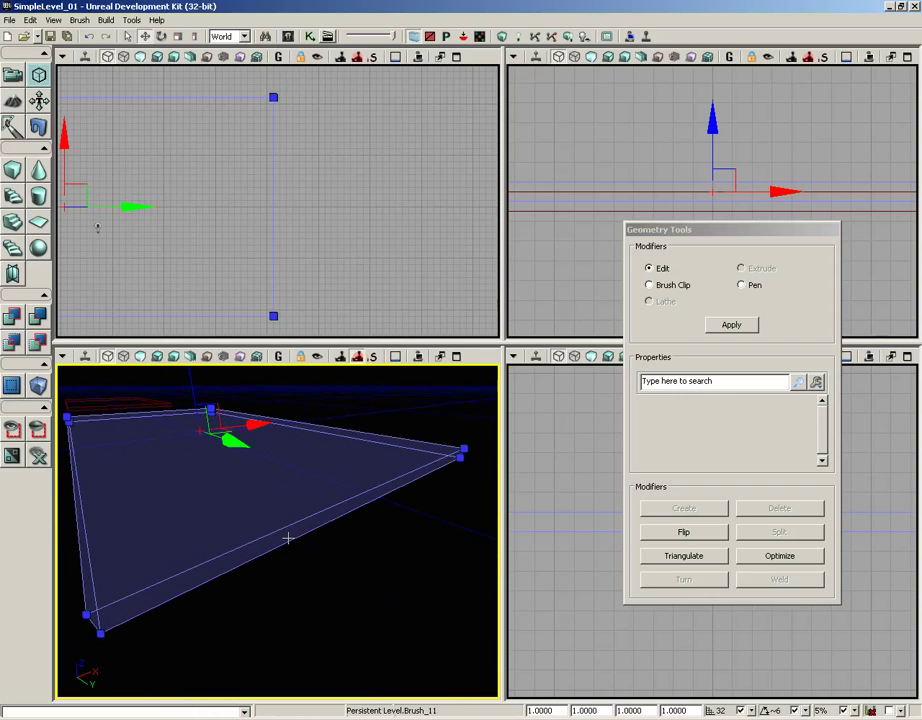
left_click(203, 580)
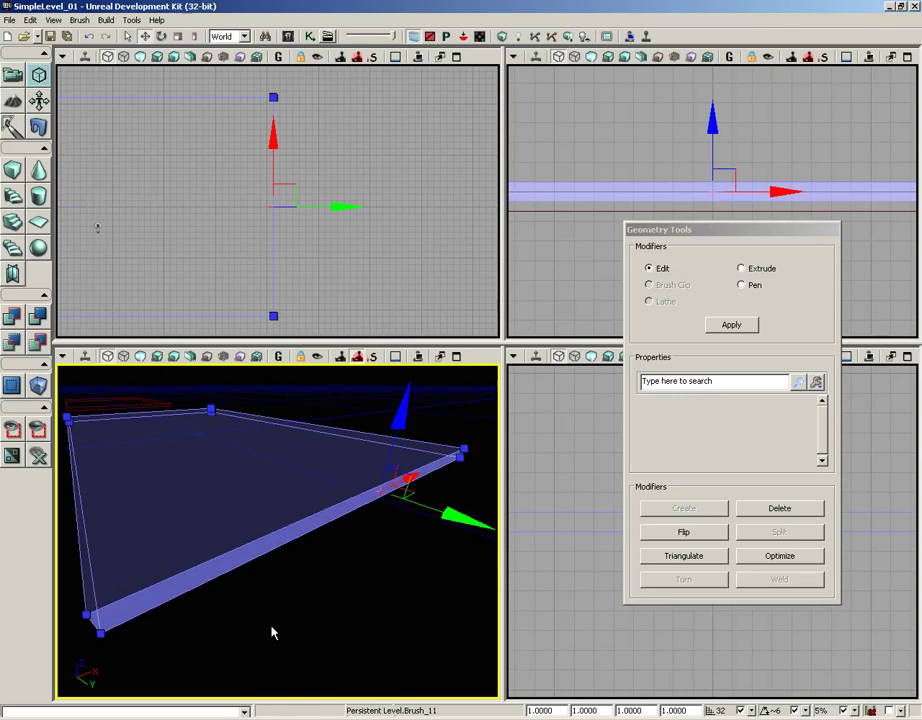
left_click(220, 554)
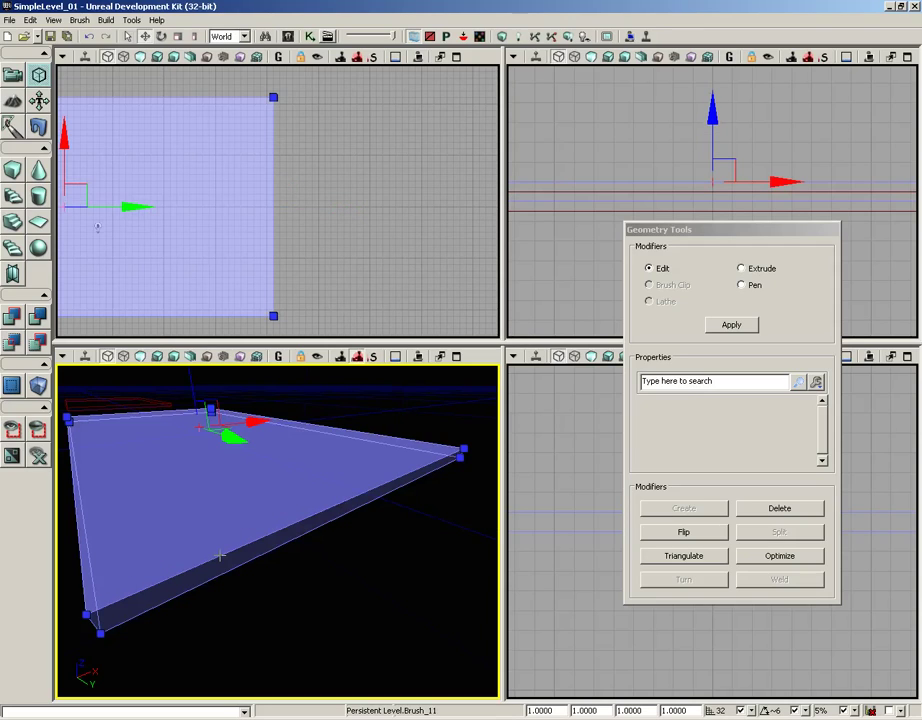
left_click(220, 554)
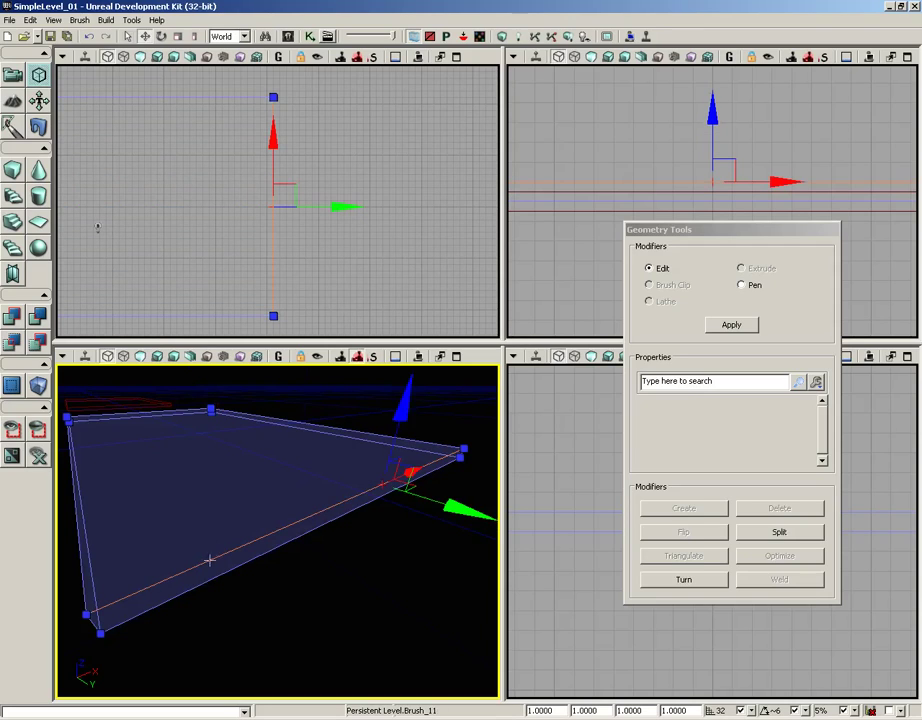
left_click(87, 614)
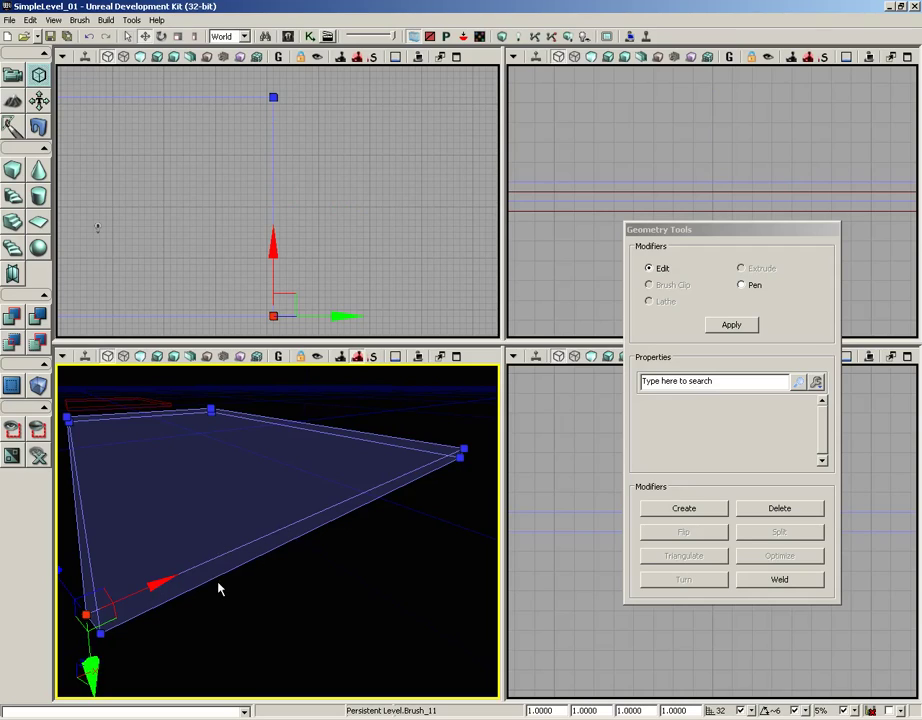
Step: Select the slab's east side and switch the top-left viewport to Top view
left_click(293, 531)
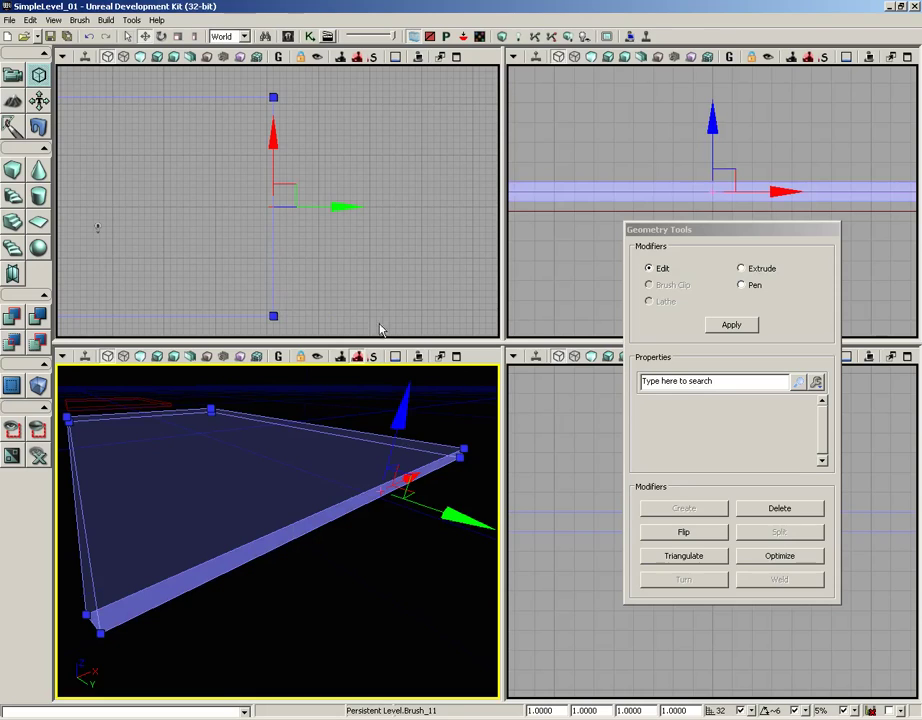
scroll(344, 218, "down", 1)
left_click_drag(344, 218, 403, 255)
key("alt+j")
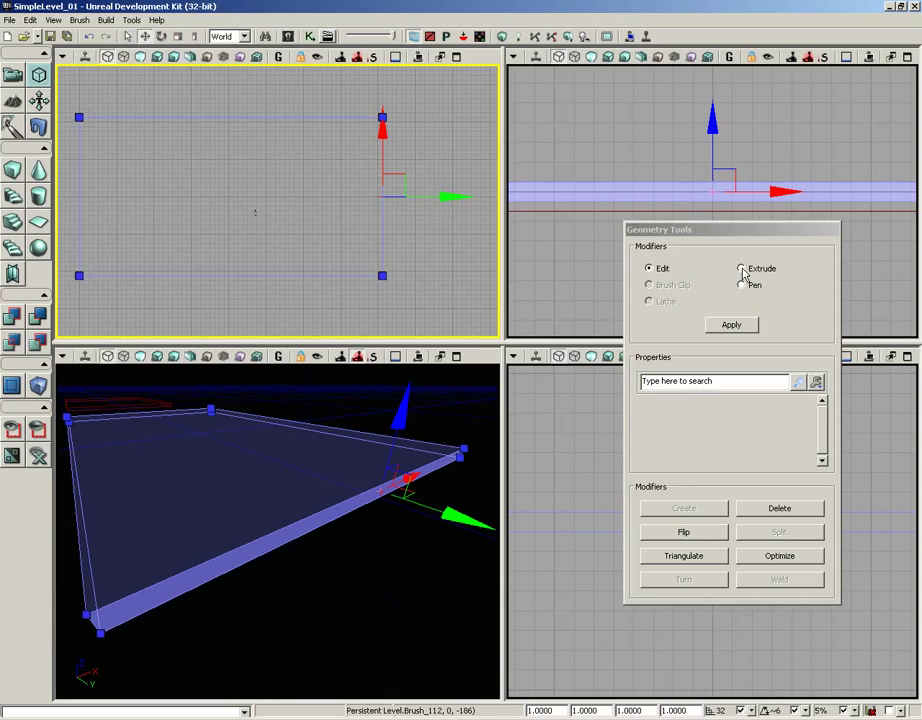
Step: Extrude the brush's selected east side with a Length of 288 in Geometry Tools
left_click_drag(673, 233, 625, 232)
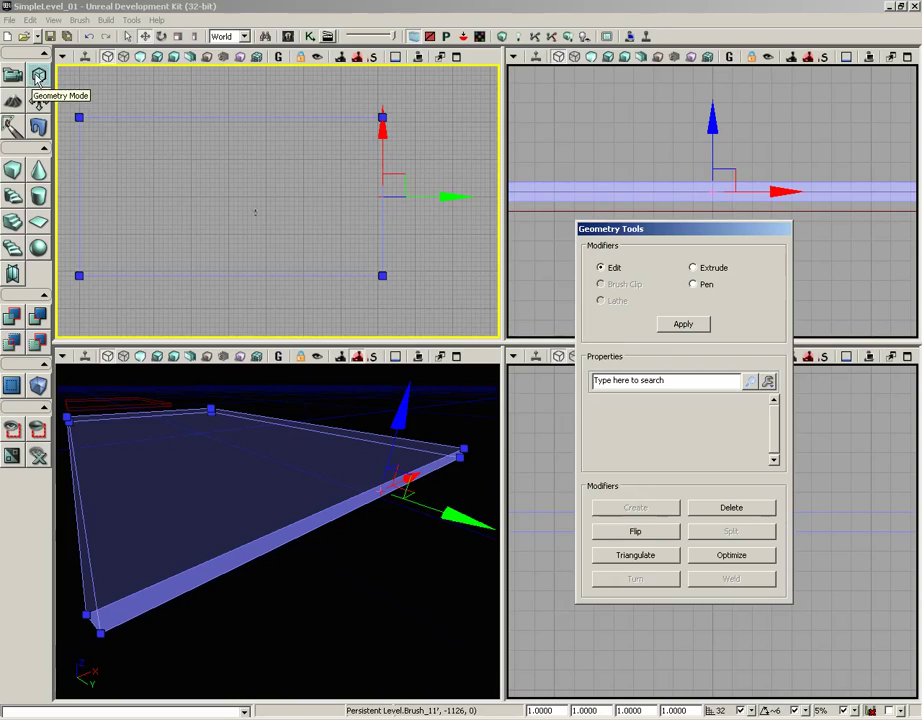
left_click(703, 272)
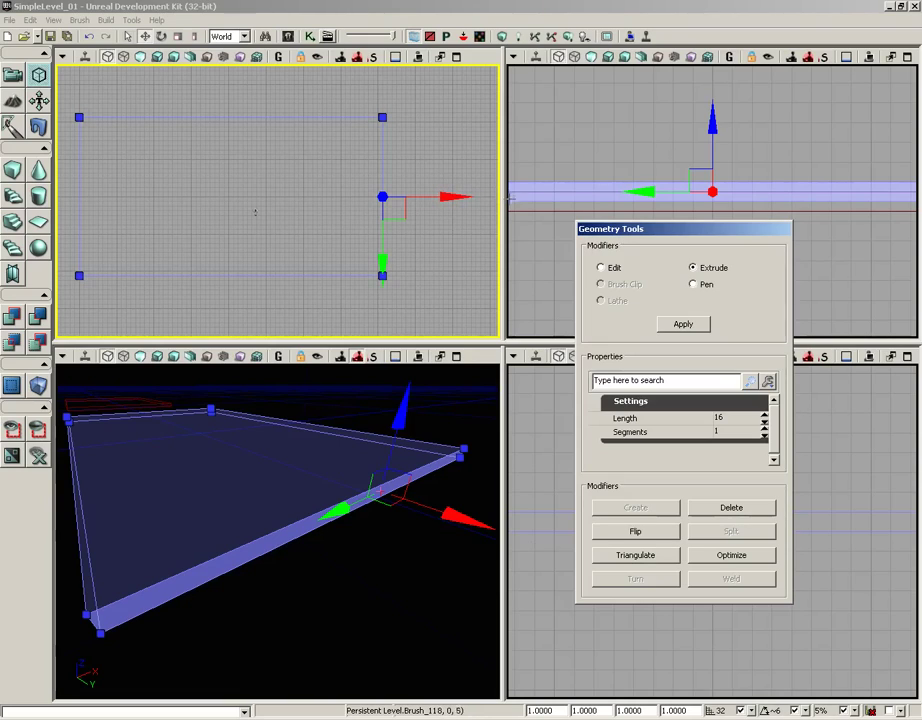
left_click(729, 420)
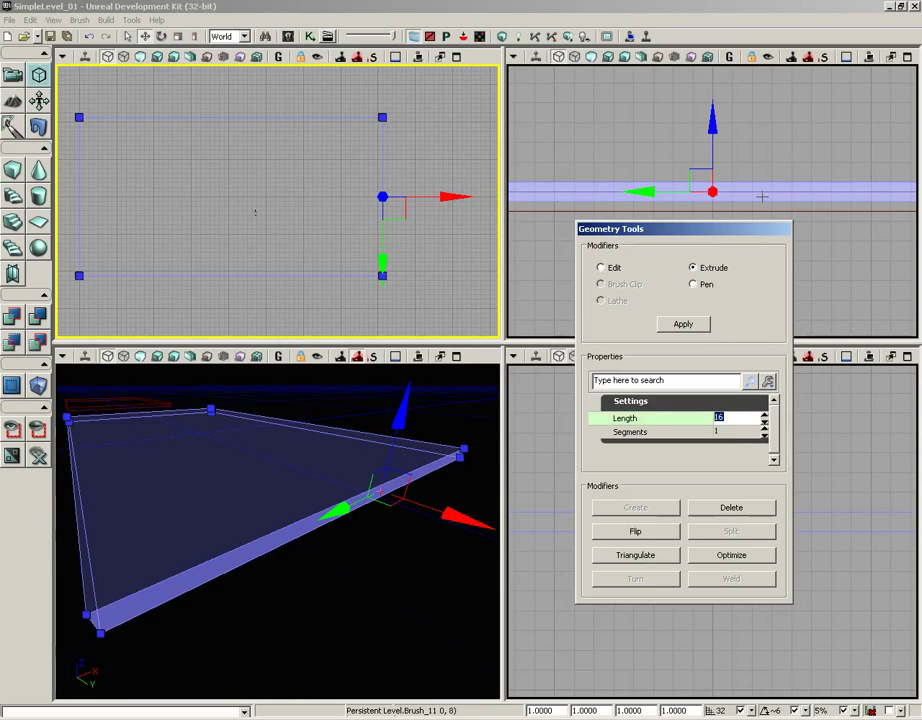
type("288")
left_click(683, 325)
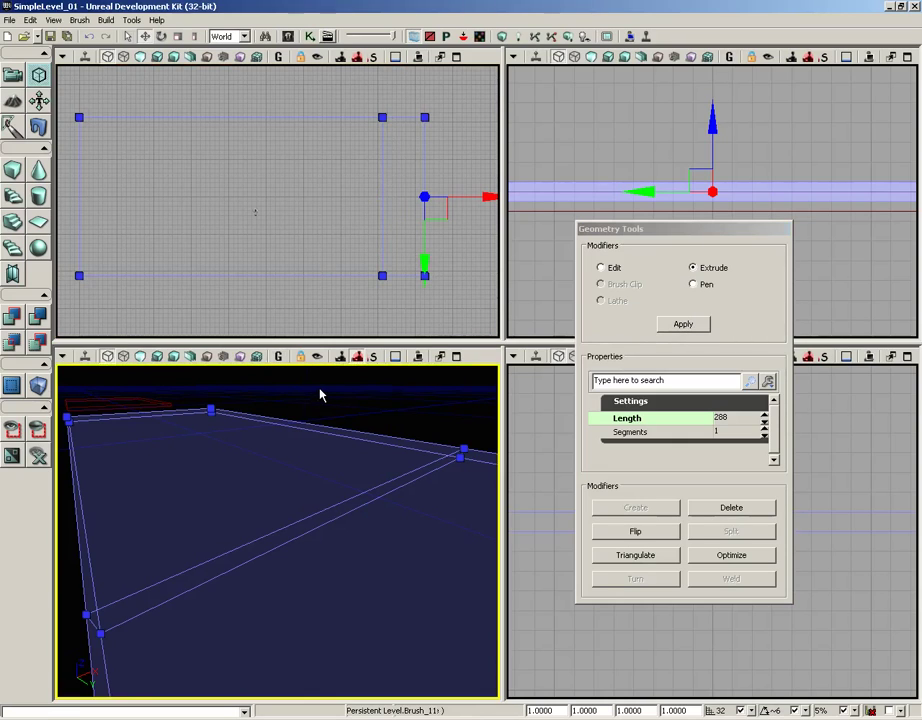
mouse_move(320, 395)
left_mouse_down()
mouse_move(315, 498)
mouse_move(307, 418)
mouse_move(290, 377)
mouse_move(233, 395)
mouse_move(290, 403)
mouse_move(269, 398)
left_mouse_up()
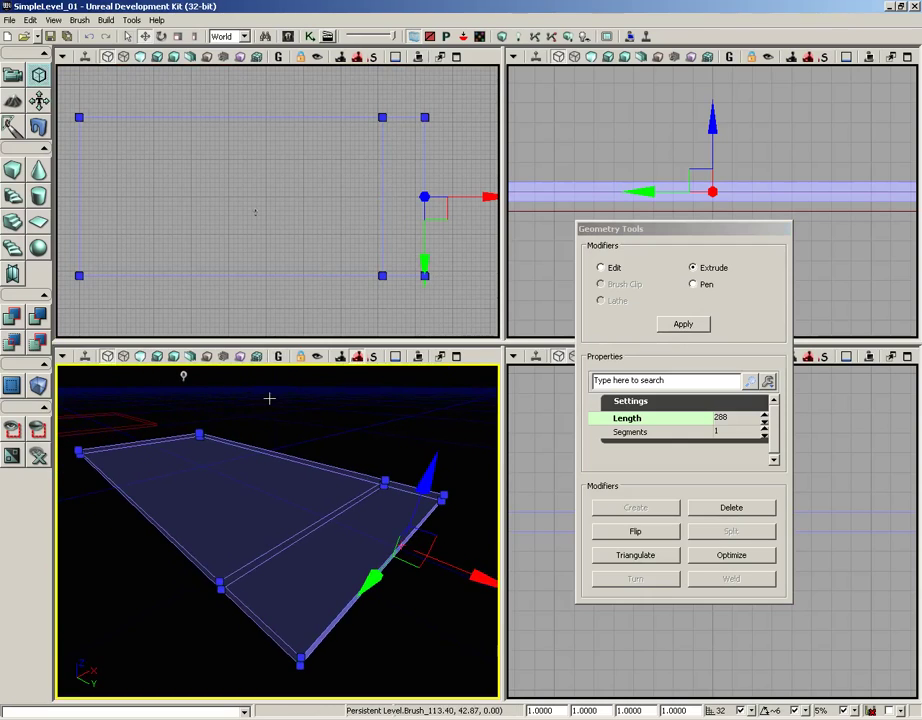
left_click_drag(354, 212, 250, 211)
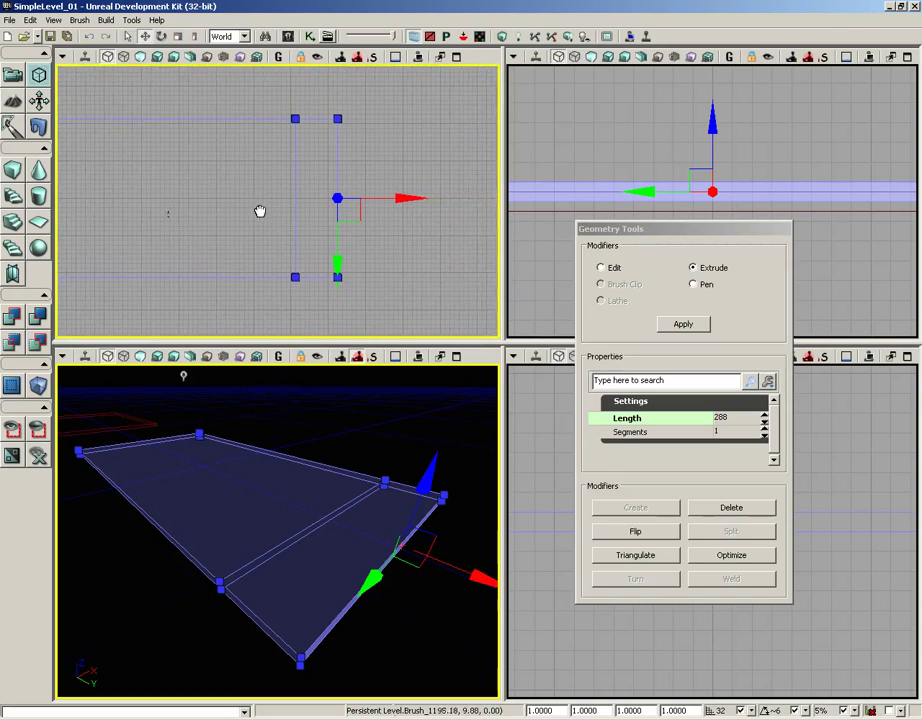
scroll(368, 173, "up", 2)
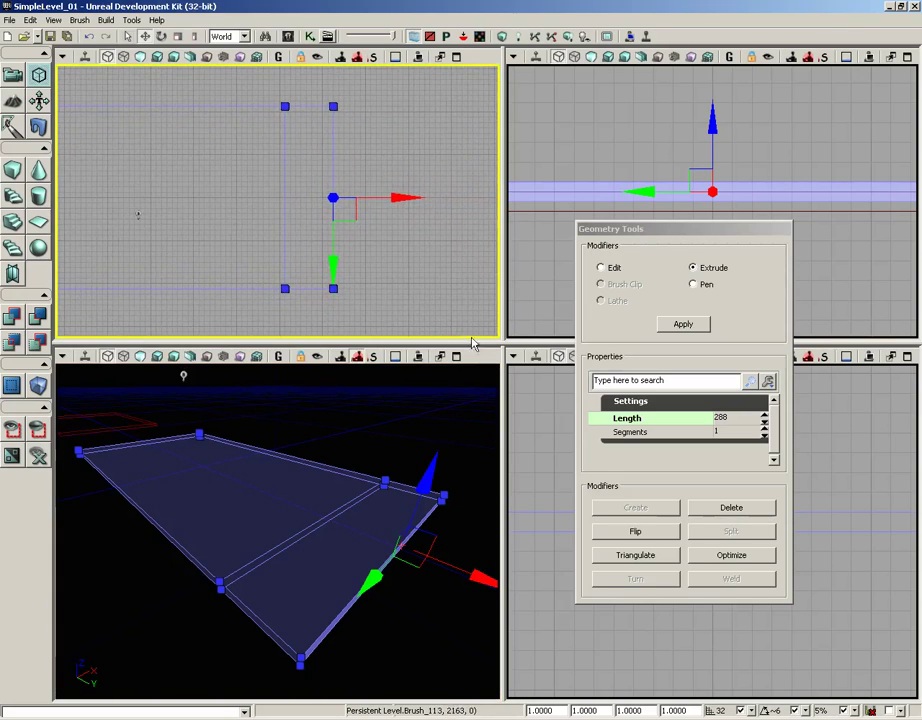
Step: Maximize the Top viewport, move Geometry Tools aside, and reselect the floor brush
left_click(456, 58)
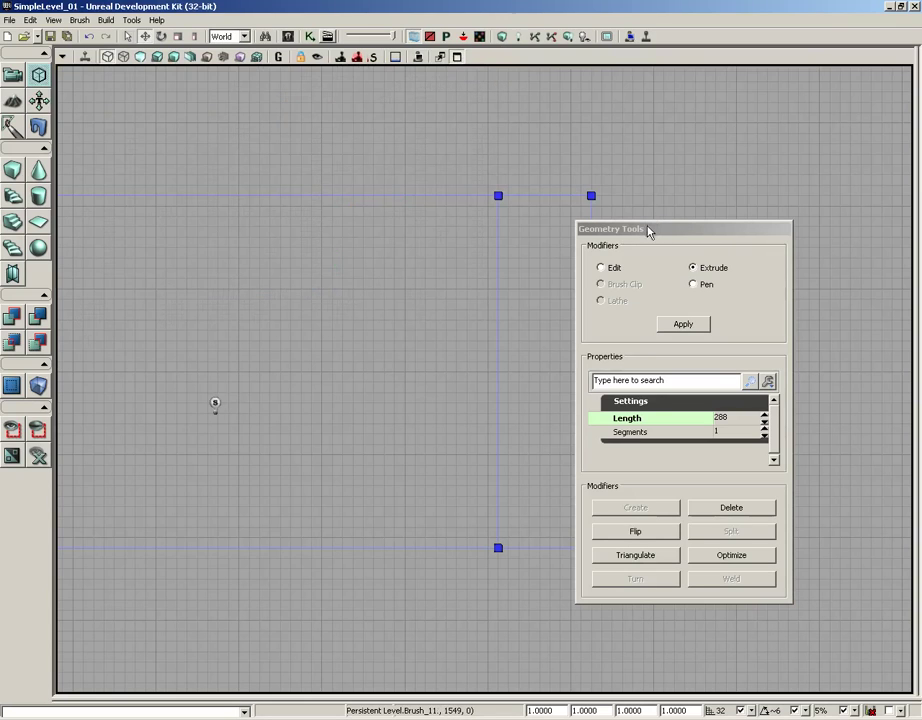
mouse_move(648, 231)
left_mouse_down()
mouse_move(722, 232)
mouse_move(806, 212)
left_mouse_up()
left_click_drag(652, 222, 486, 220)
scroll(486, 220, "up", 2)
scroll(486, 249, "down", 1)
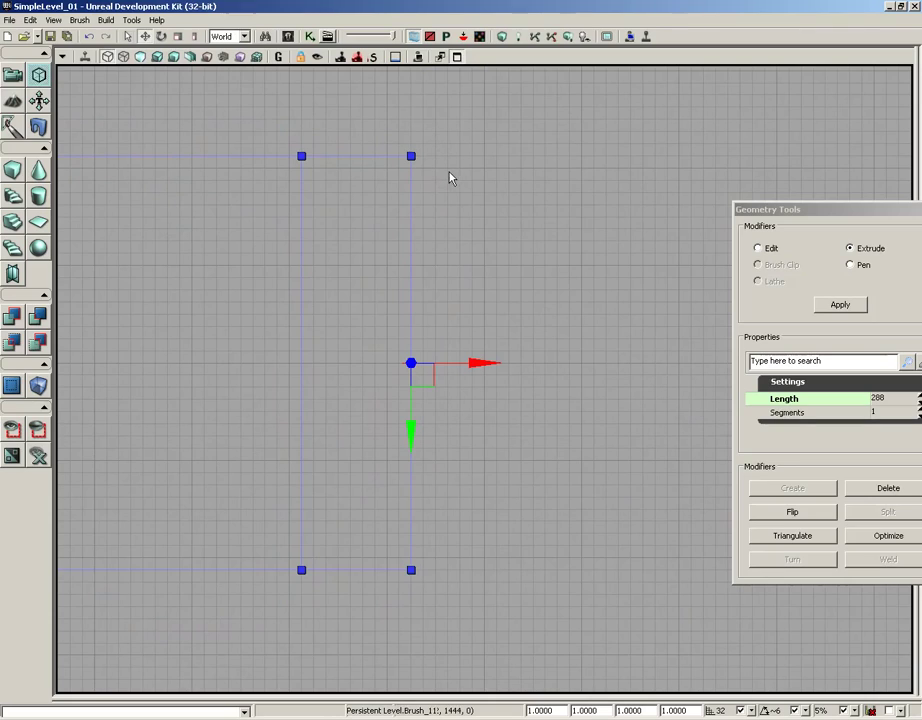
left_click(449, 180)
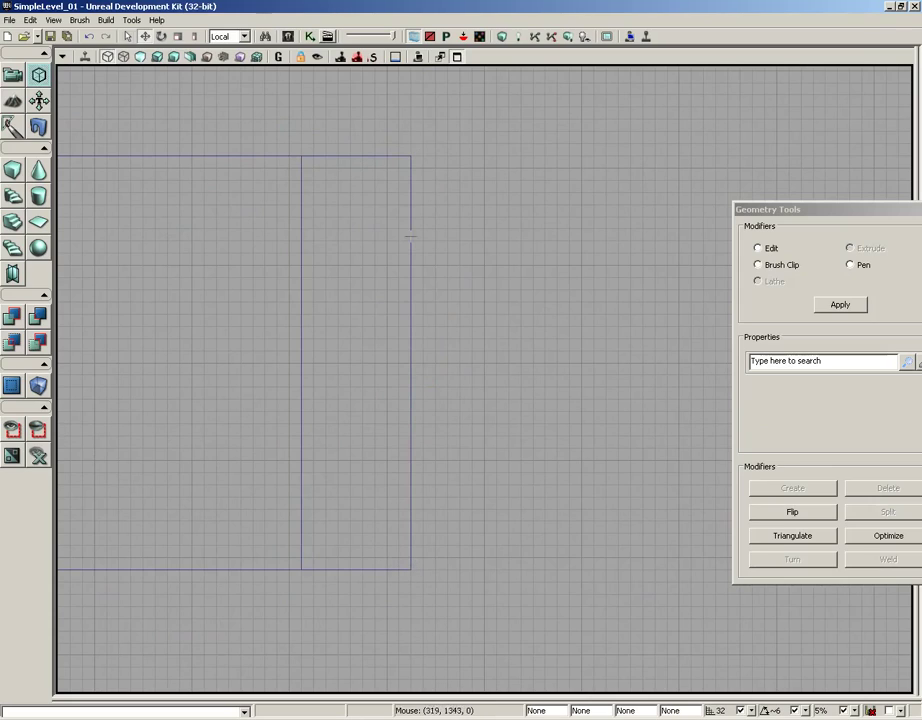
left_click(411, 157)
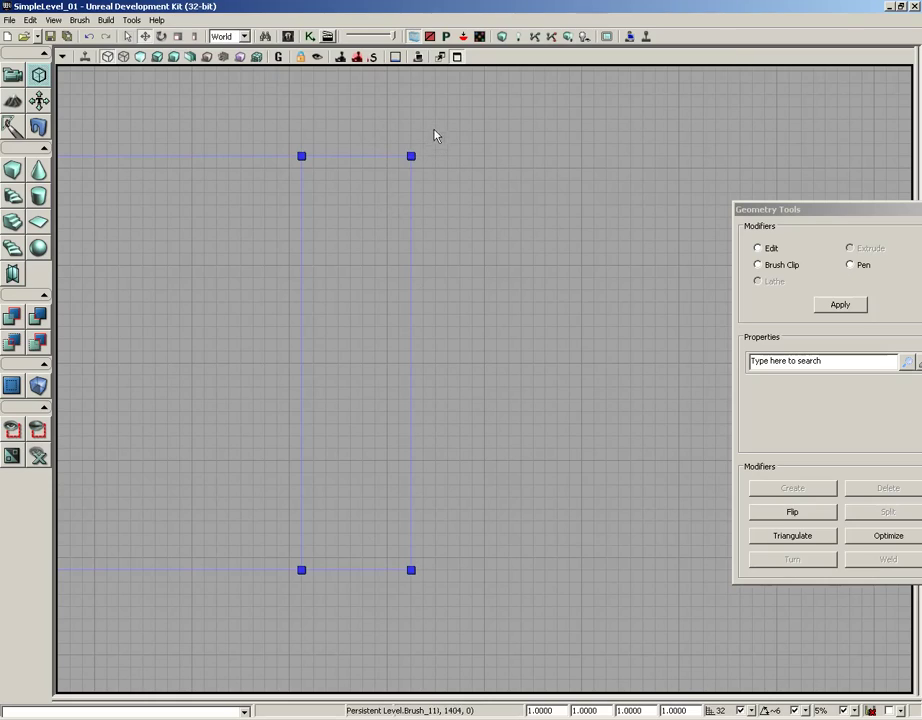
Step: Pull the extrusion's top-right corner vertex down toward the middle to start the bevel
left_click(411, 156)
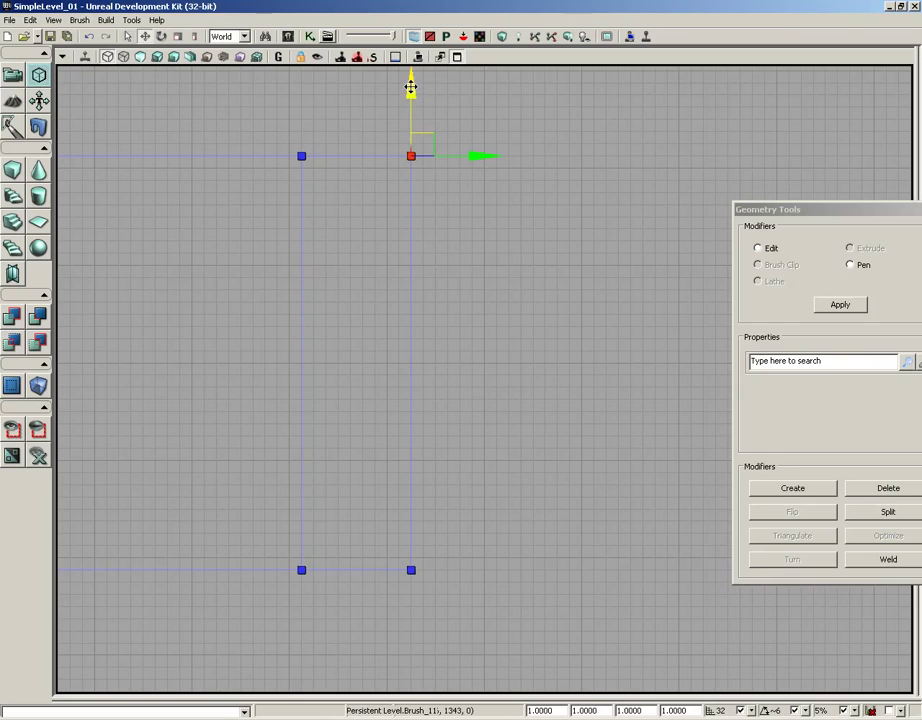
left_click_drag(412, 86, 415, 207)
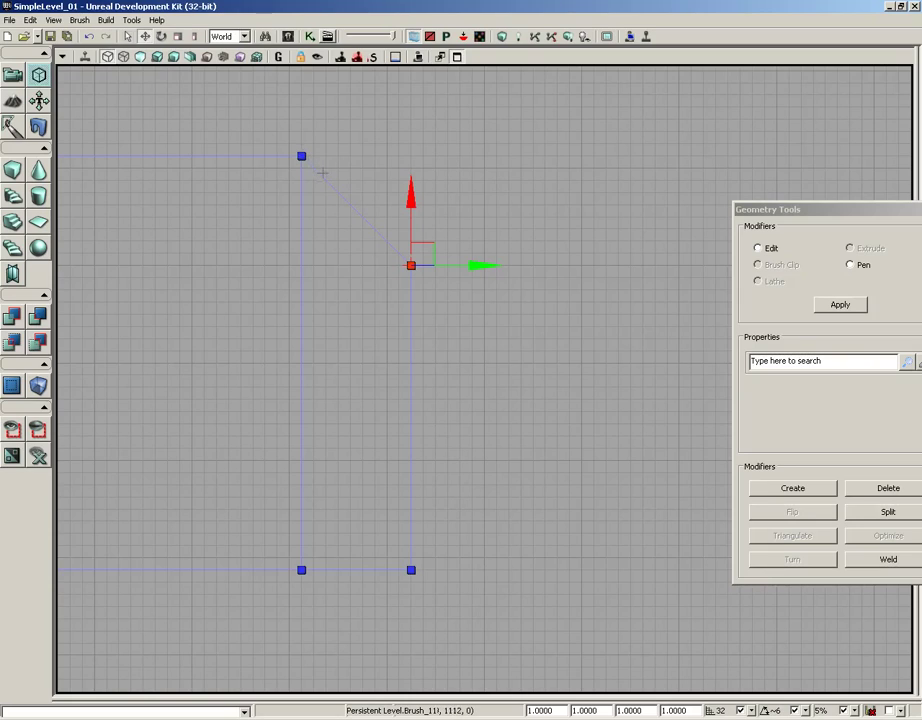
left_click(301, 156)
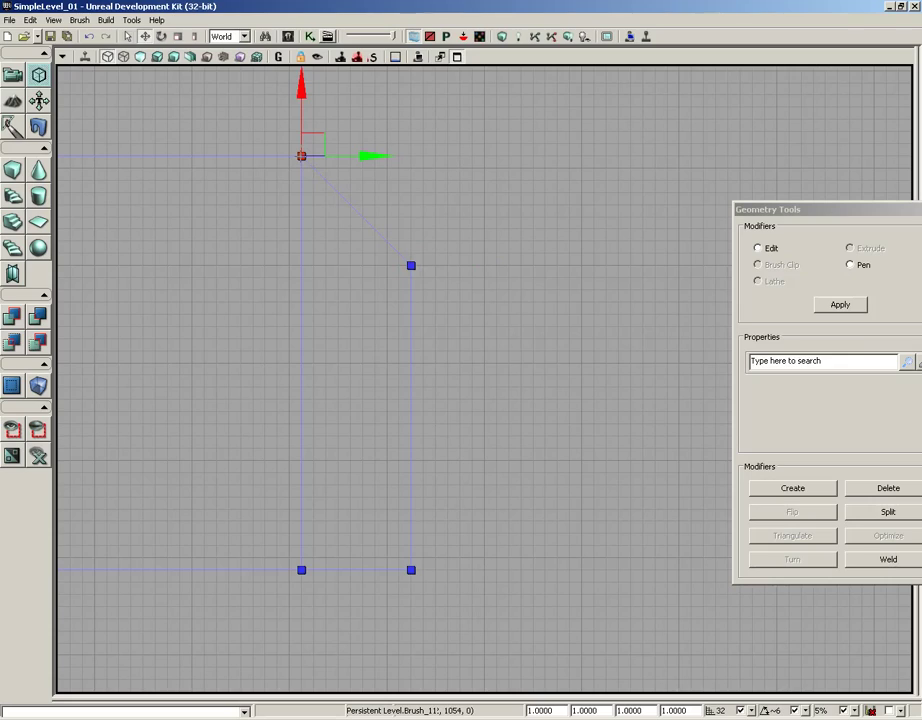
left_click(411, 265)
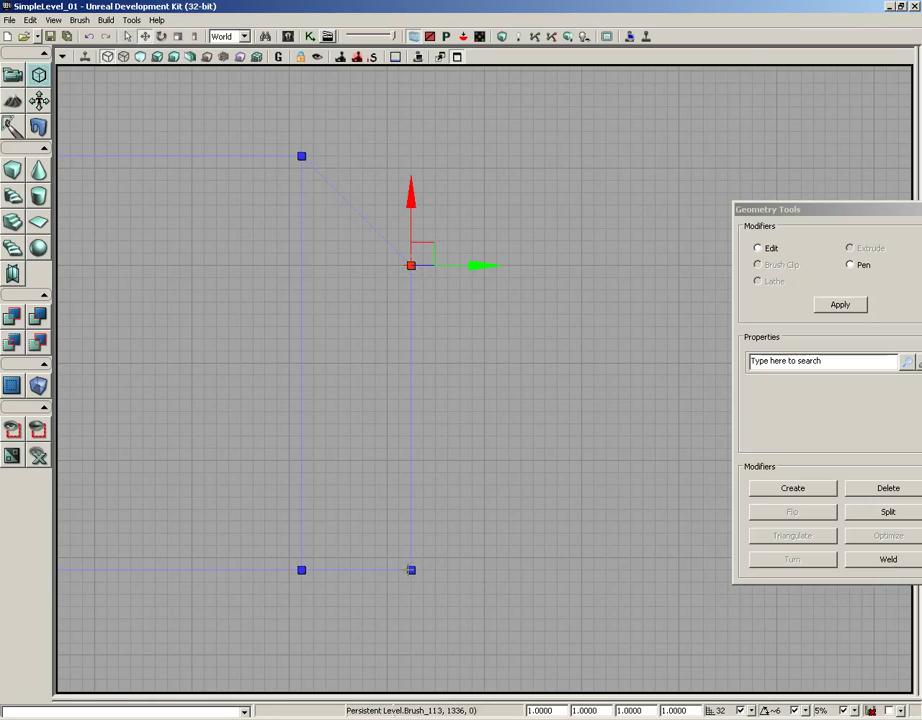
Step: Move the extrusion's bottom-right corner vertex up to complete the 45-degree bevel
left_click(410, 570)
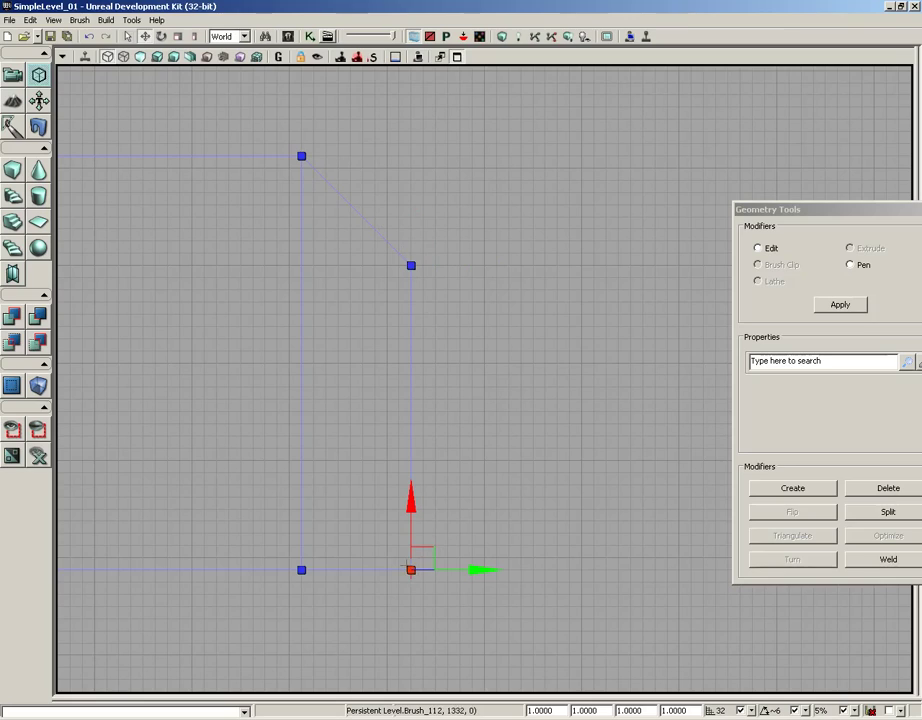
left_click_drag(412, 514, 412, 396)
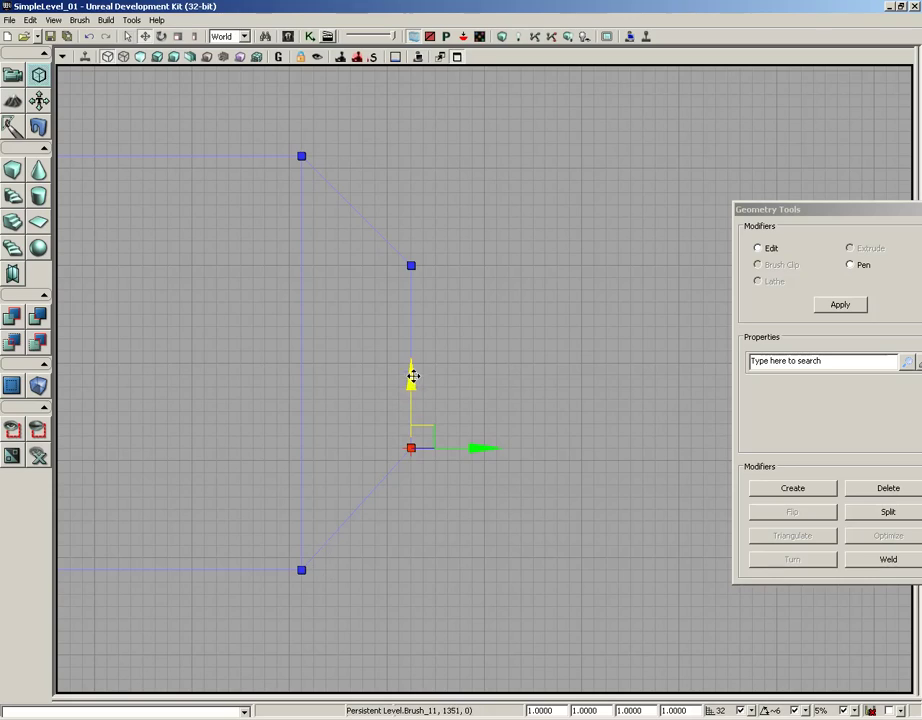
left_click_drag(412, 377, 414, 391)
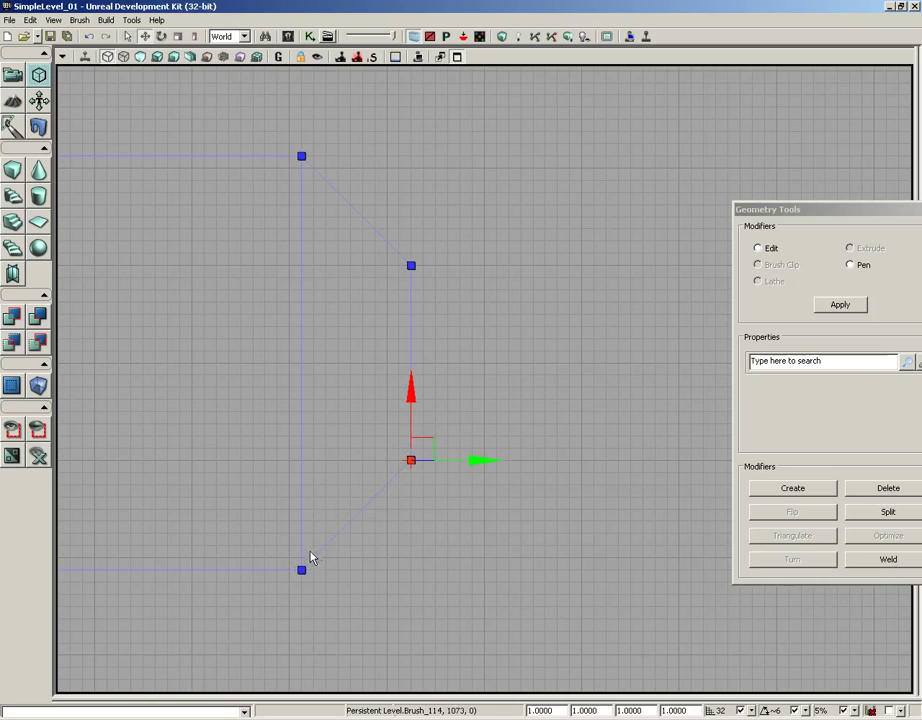
left_click_drag(537, 377, 593, 379)
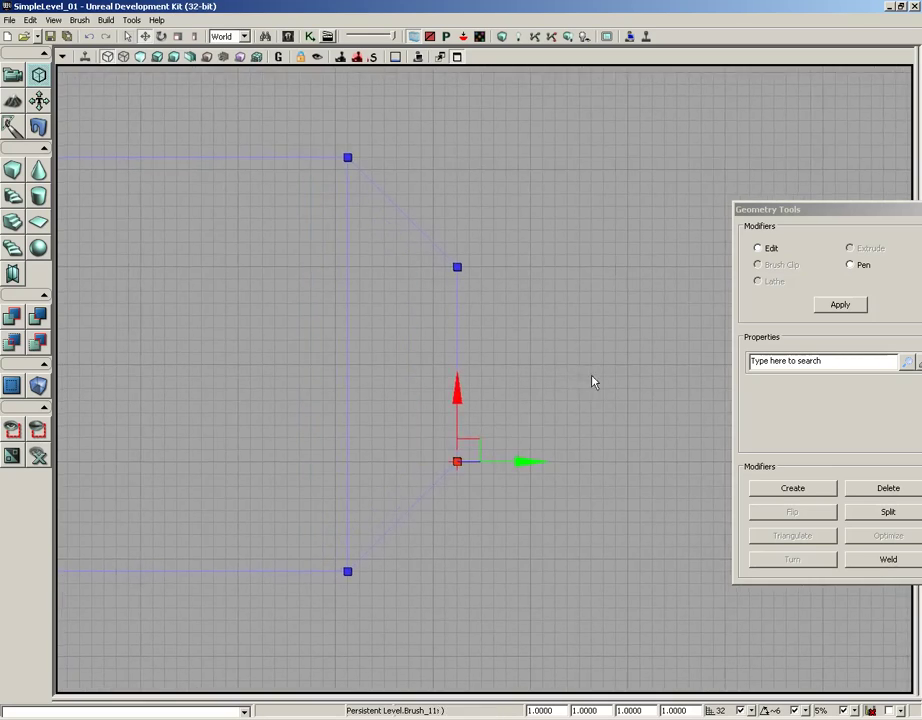
scroll(589, 309, "down", 2)
left_click_drag(589, 309, 651, 312)
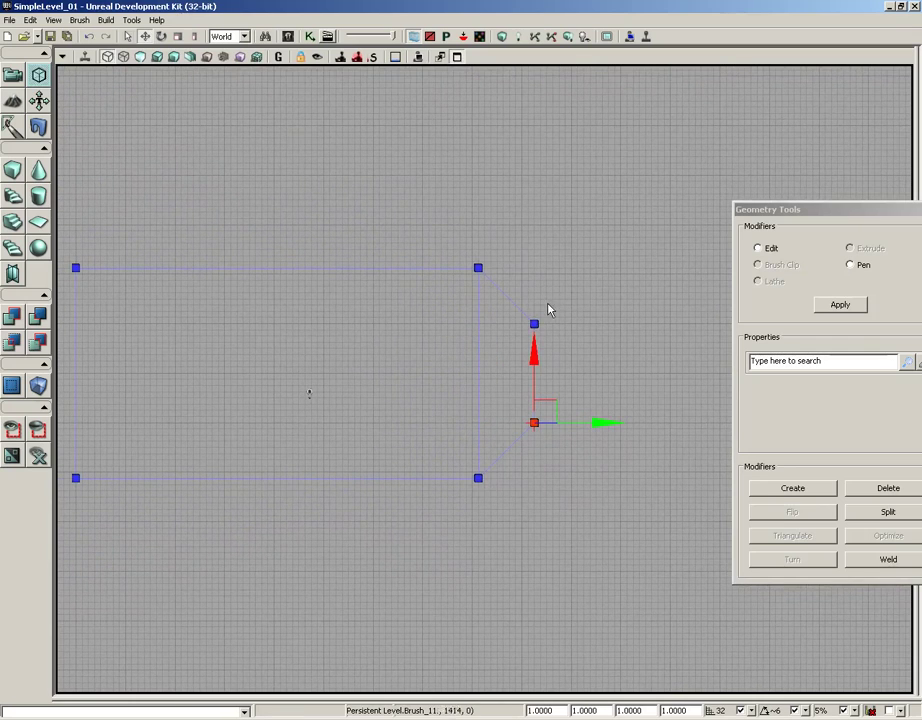
left_click_drag(777, 210, 743, 209)
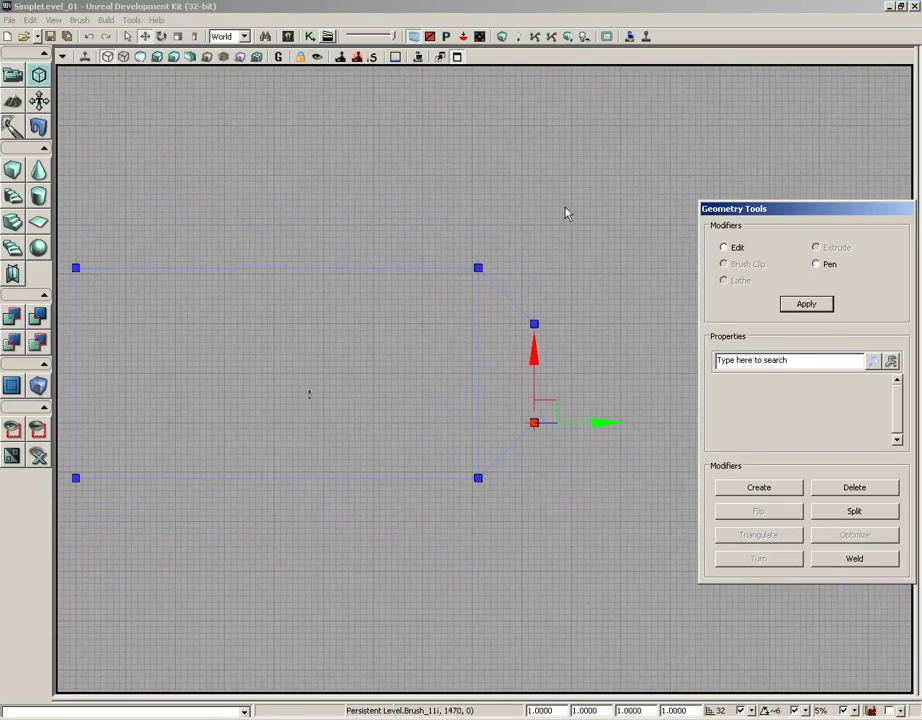
Step: Return to four viewports, exit Geometry Mode to Camera Mode, and set the perspective view to Lit
left_click(457, 57)
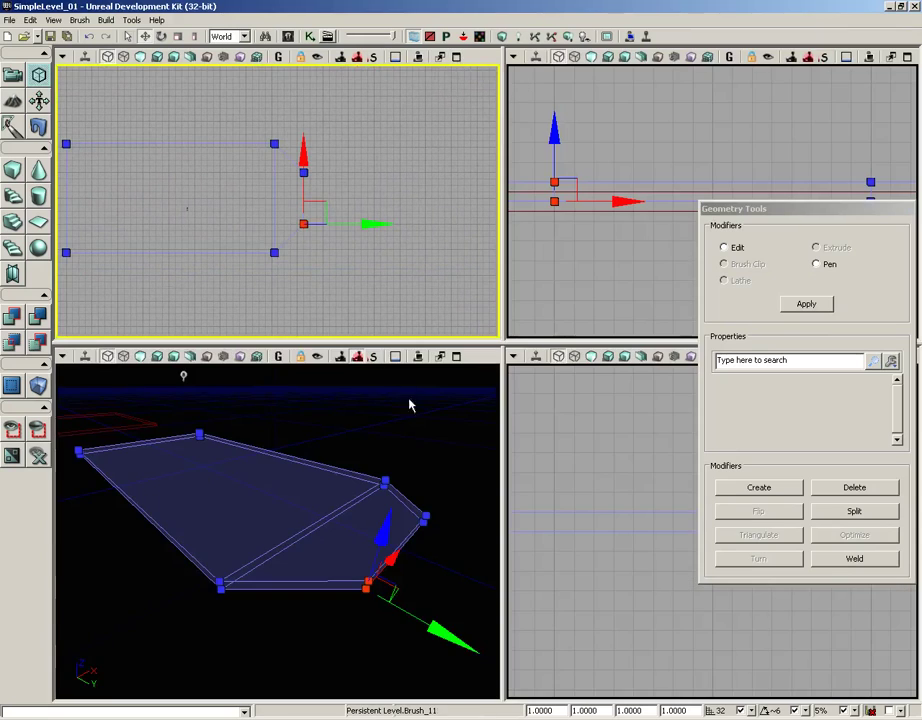
mouse_move(409, 414)
left_mouse_down()
mouse_move(401, 418)
mouse_move(414, 370)
mouse_move(205, 371)
mouse_move(247, 370)
mouse_move(418, 422)
mouse_move(418, 432)
left_mouse_up()
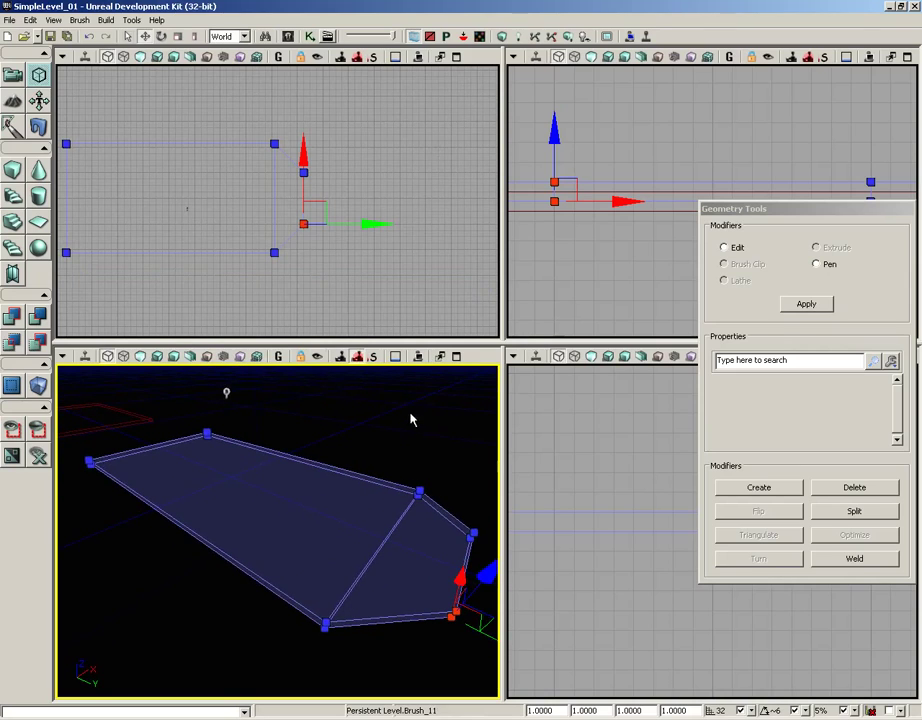
left_click(12, 77)
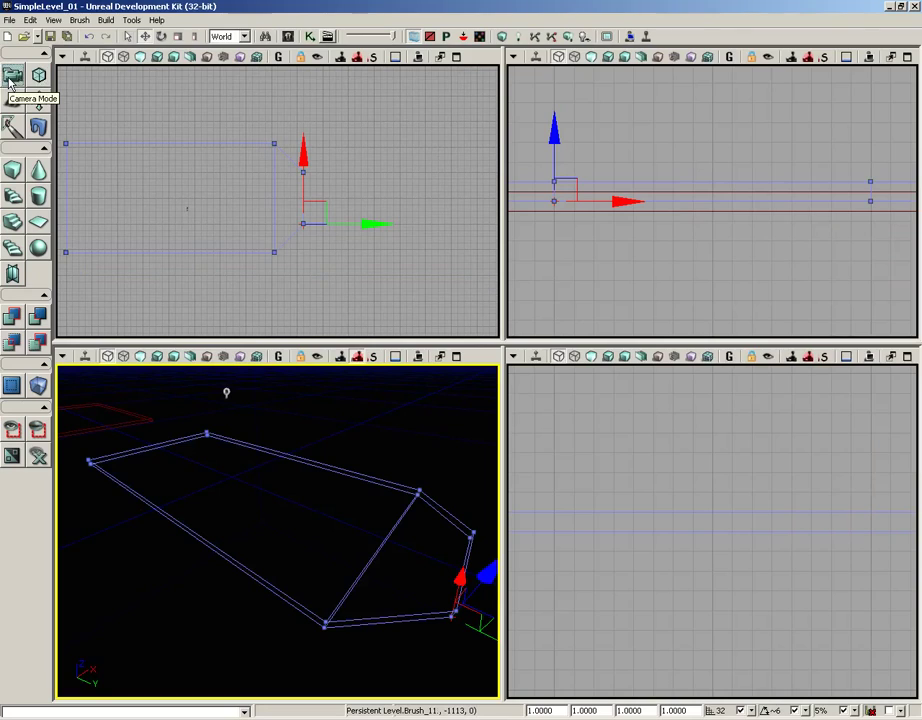
left_click(141, 358)
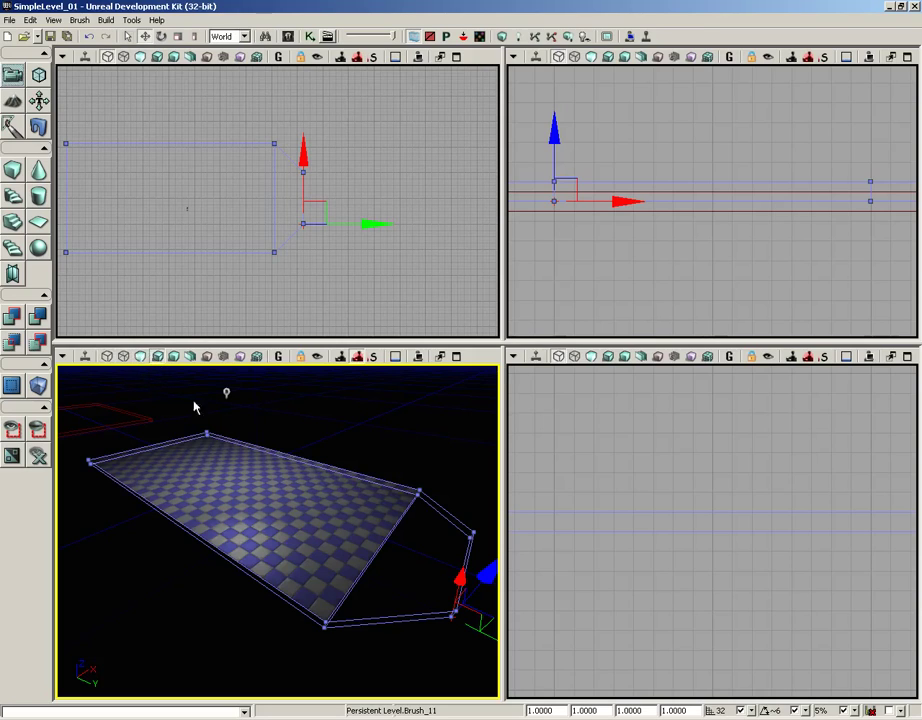
Step: Build Geometry, dismiss Map Check, and view the checkered slab with its tapered east extension
left_click(502, 36)
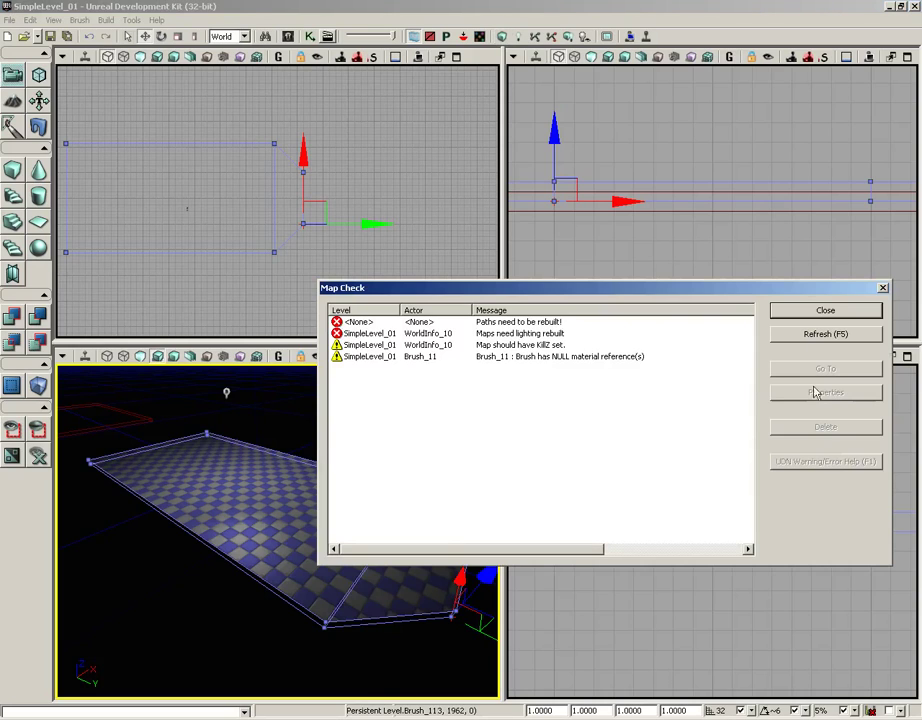
left_click(825, 310)
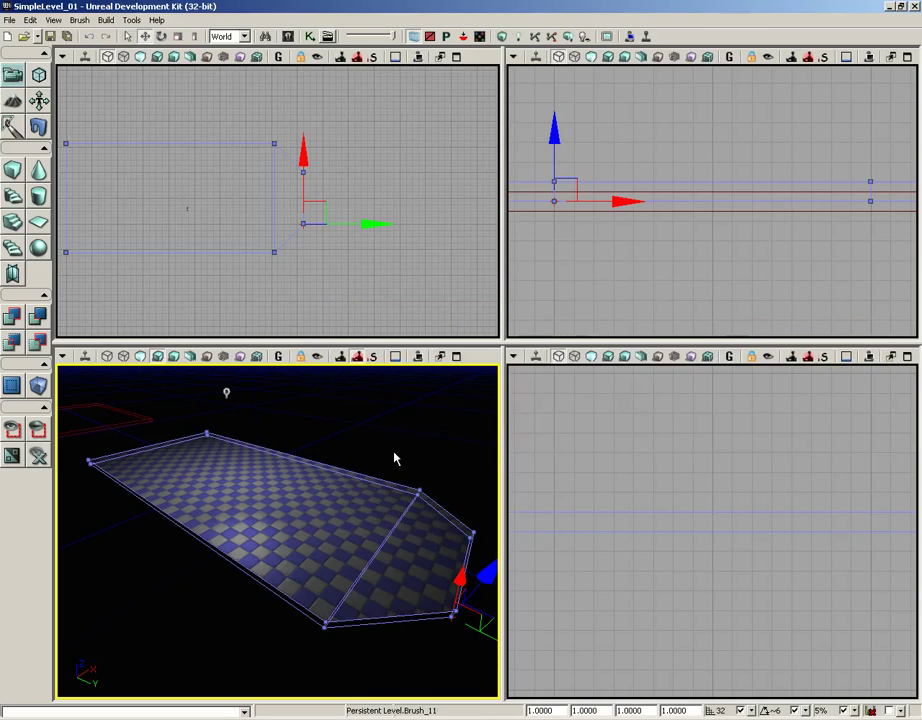
scroll(381, 375, "up", 10)
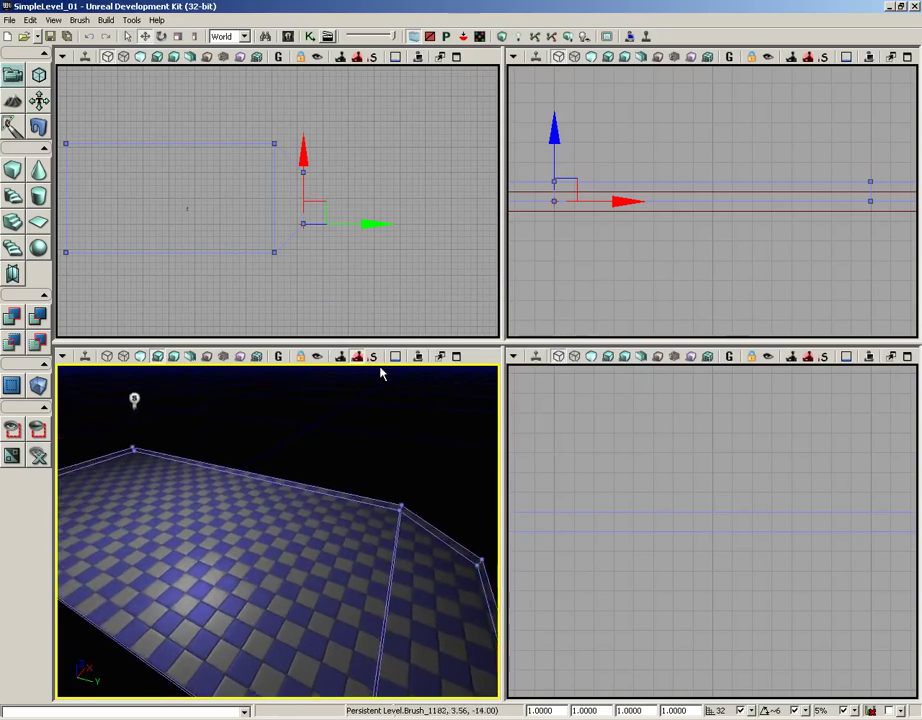
mouse_move(381, 388)
right_mouse_down()
mouse_move(381, 465)
mouse_move(418, 500)
mouse_move(488, 500)
right_mouse_up()
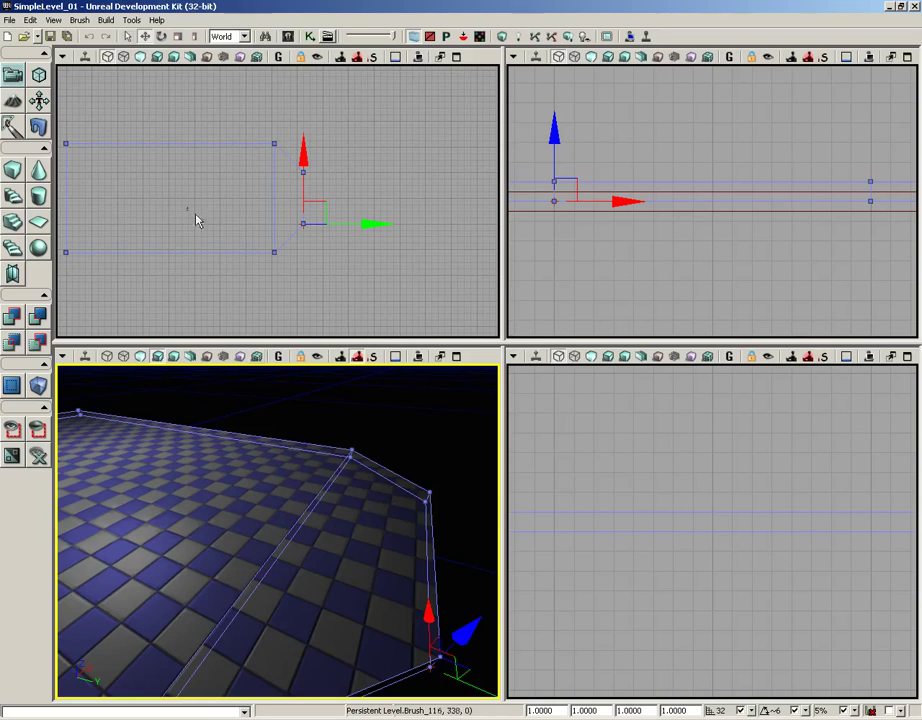
left_click_drag(320, 445, 343, 457)
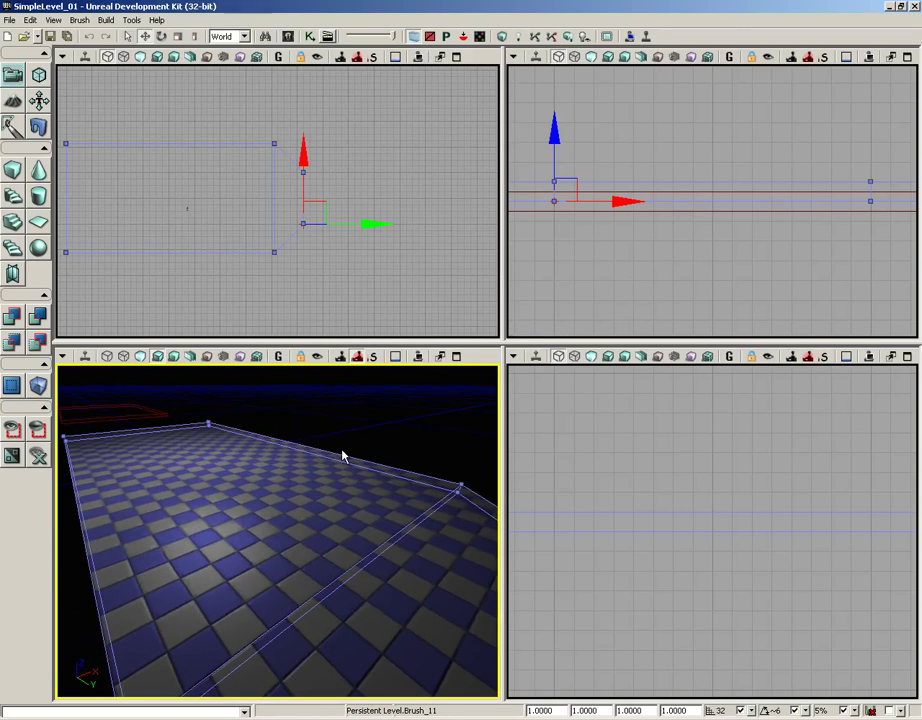